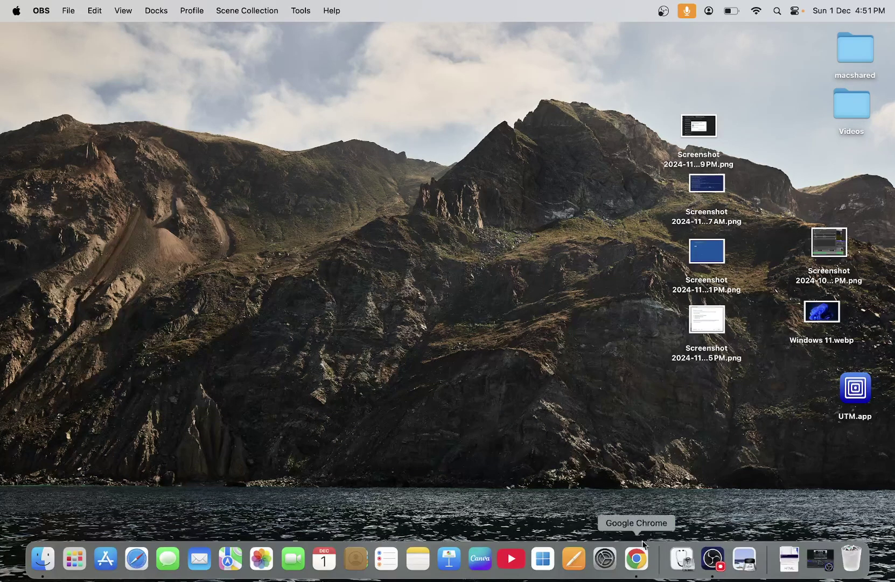
Launch Chrome in full screen and search Google for 'file tr'.
click(637, 571)
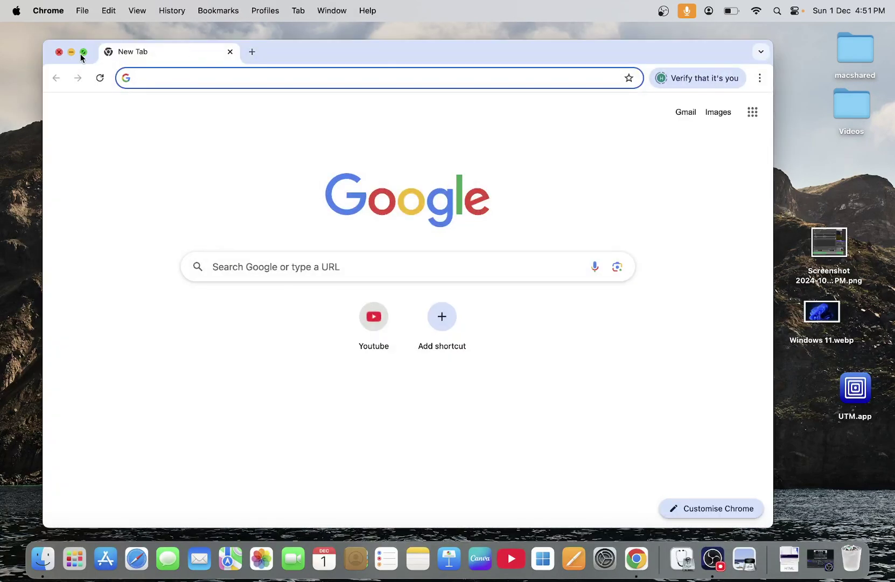
click(84, 52)
click(135, 69)
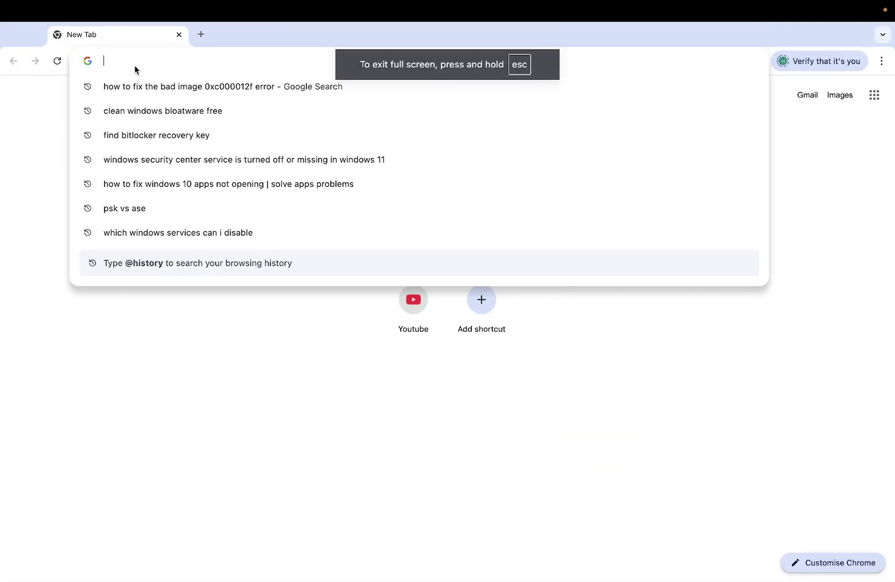
text(file tr)
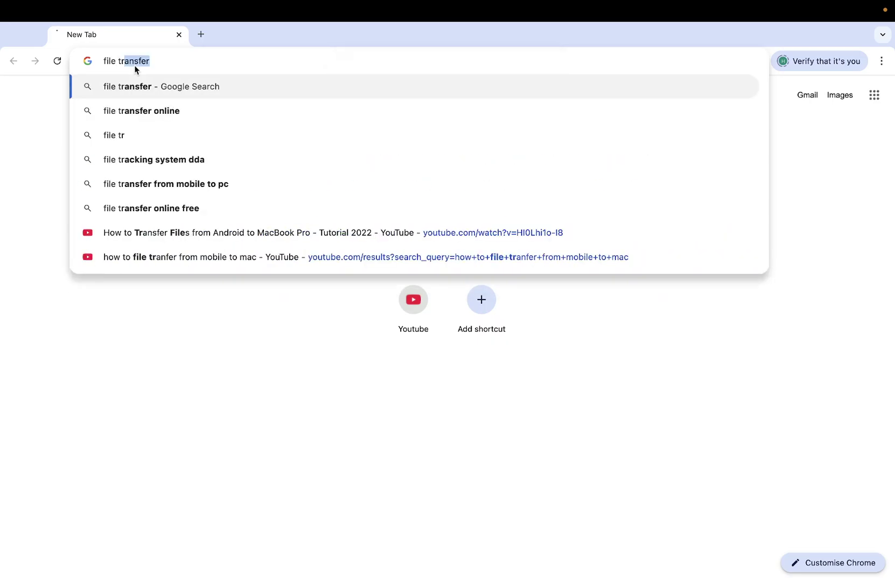
key(Return)
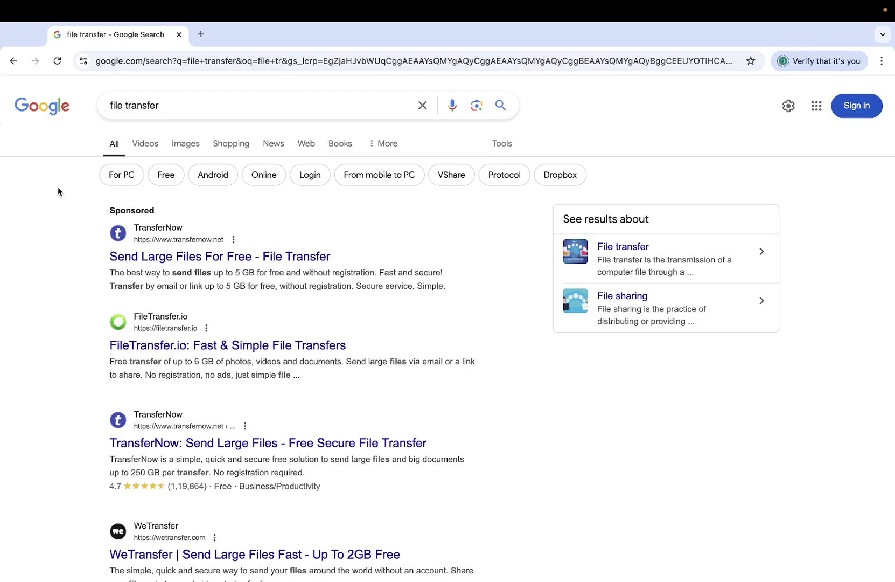
Visit the sponsored TransferNow result, return, and pick the 'file transfer for pc' suggestion.
click(188, 260)
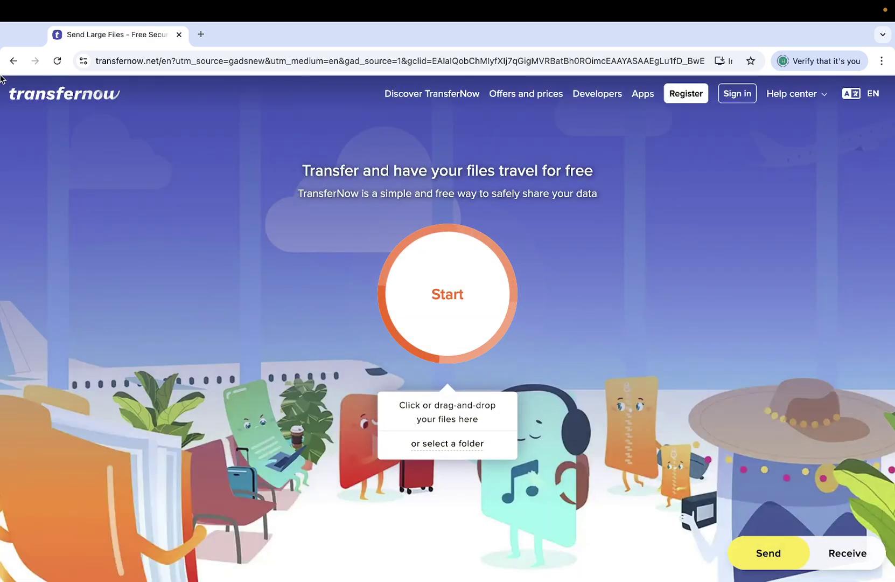
click(13, 61)
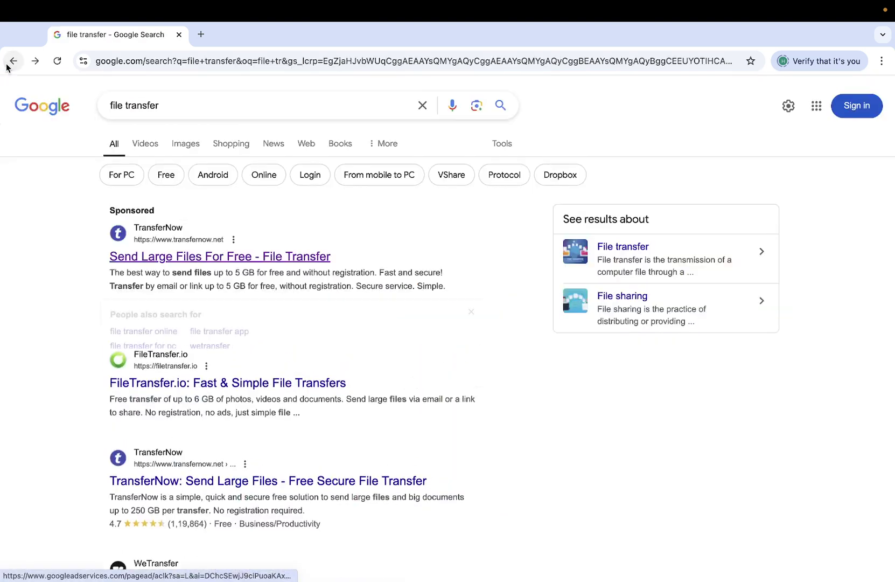
click(175, 113)
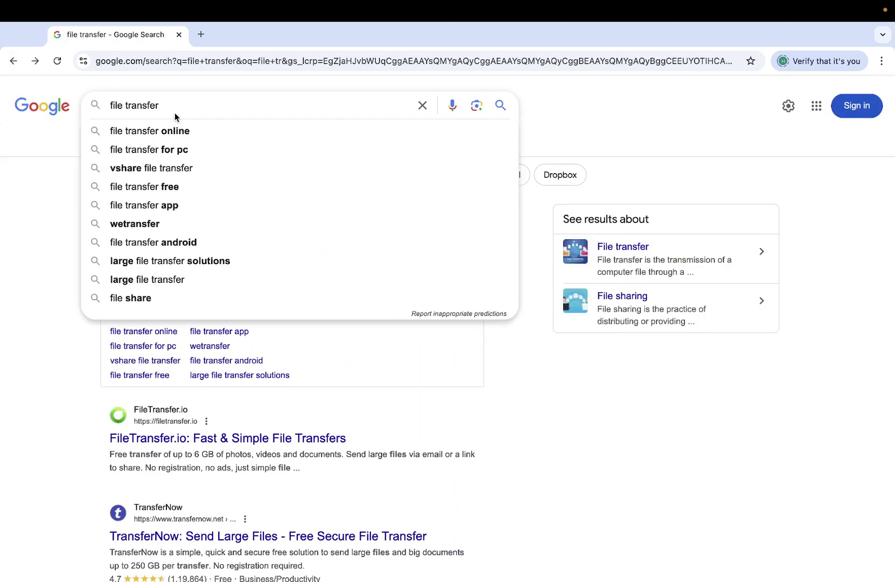
key(Down)
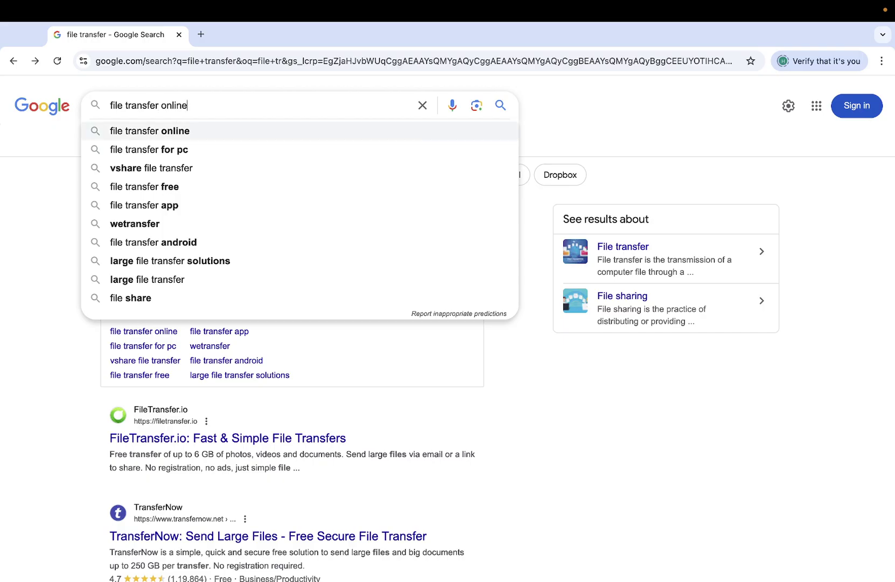
key(Down)
Search for 'file transfer for pc to mac' and stay signed out of Google.
text(to mac)
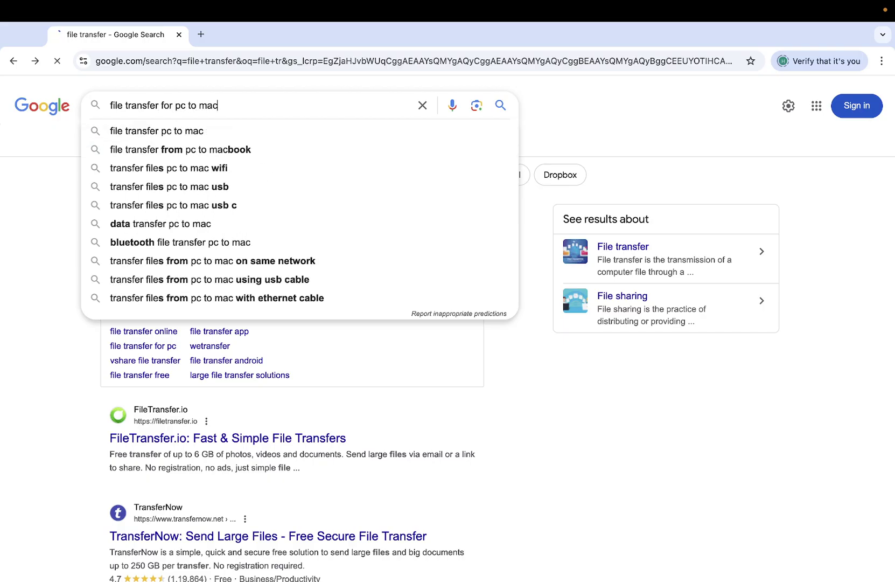
key(Return)
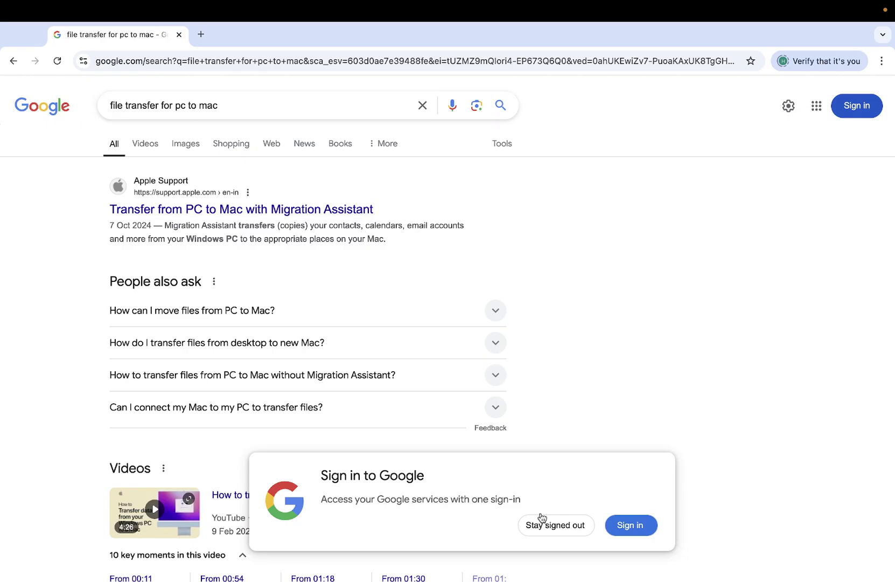
click(548, 532)
Scroll through the results, then replace the query with 'and'.
scroll(412, 450, down, 8)
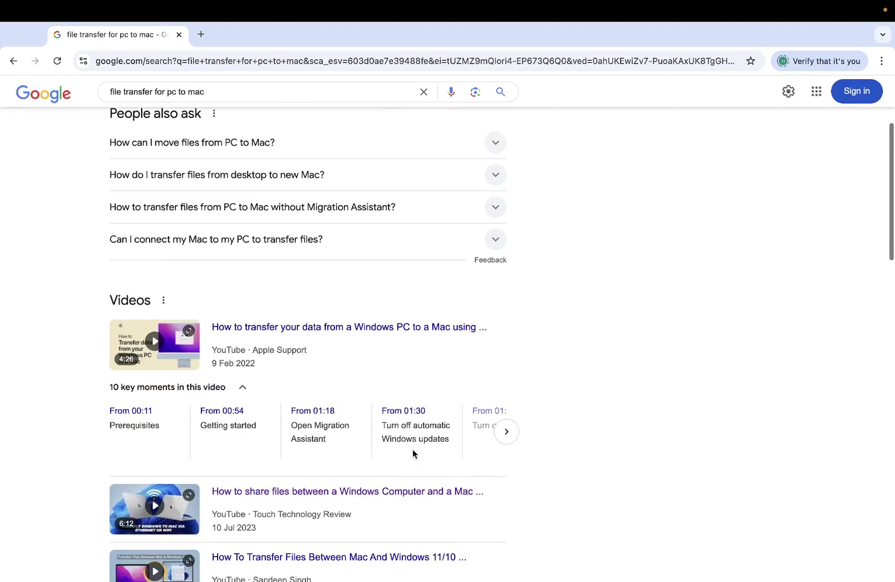
scroll(415, 455, down, 4)
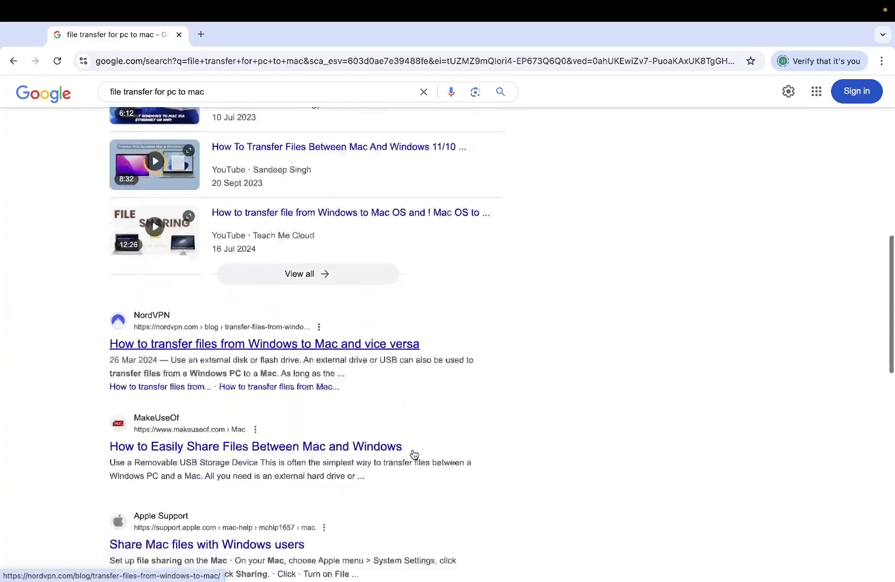
scroll(413, 453, up, 12)
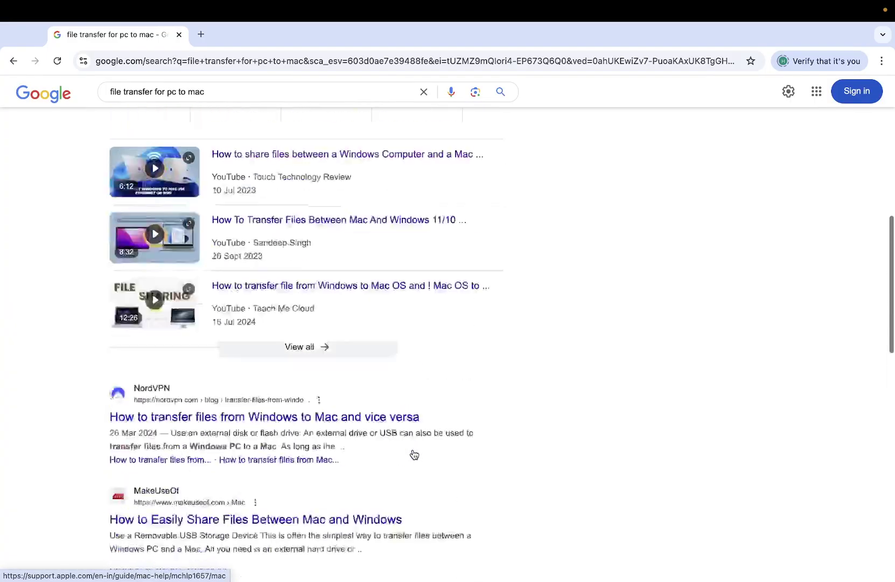
scroll(413, 453, down, 14)
scroll(413, 452, up, 13)
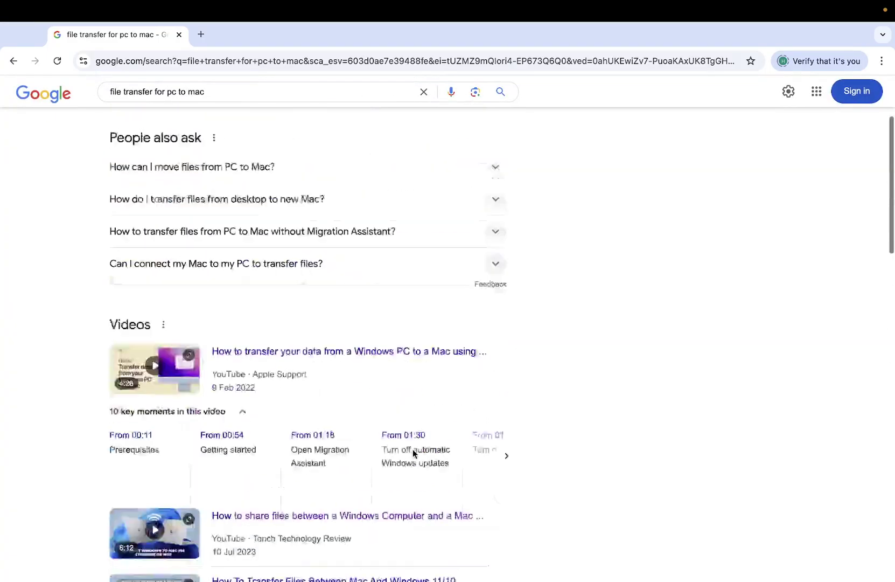
drag(234, 104, 104, 114)
text(and)
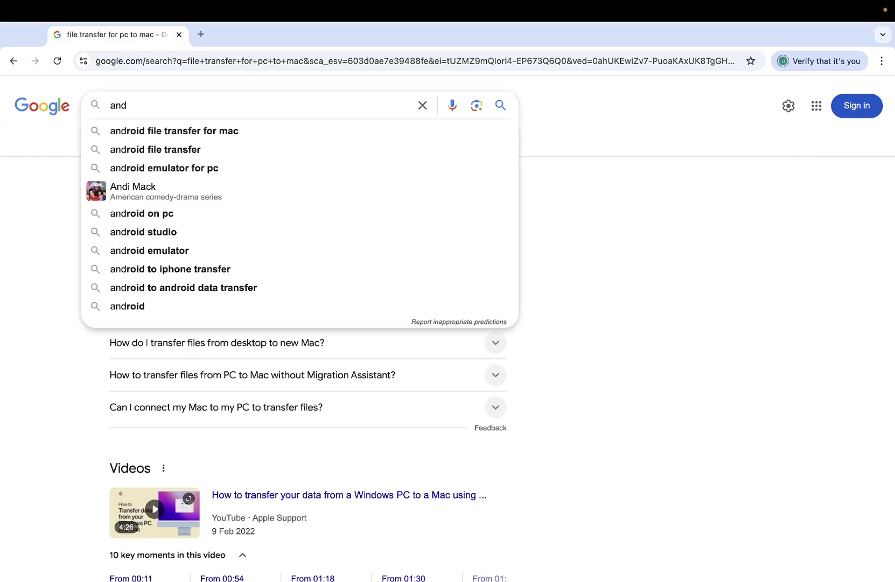
Search 'android file transfer for mac' and open the p2hp Android File Transfer result.
key(Down)
key(Return)
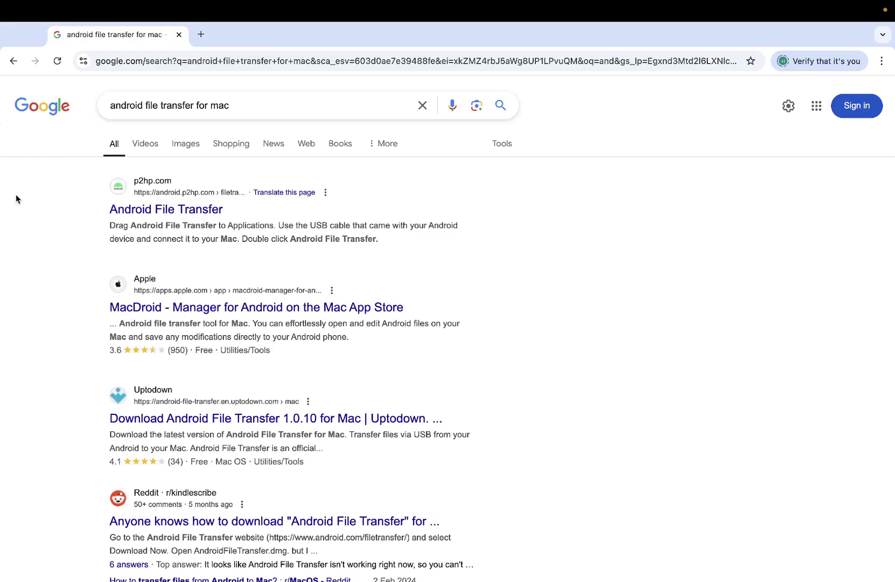
click(176, 212)
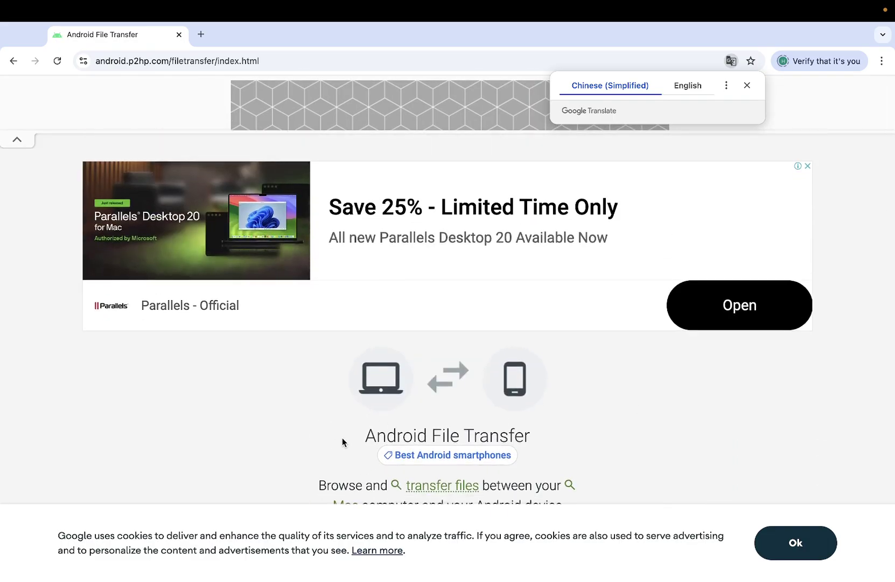
Search android file transfer for mac again in a new tab.
click(201, 34)
text(and)
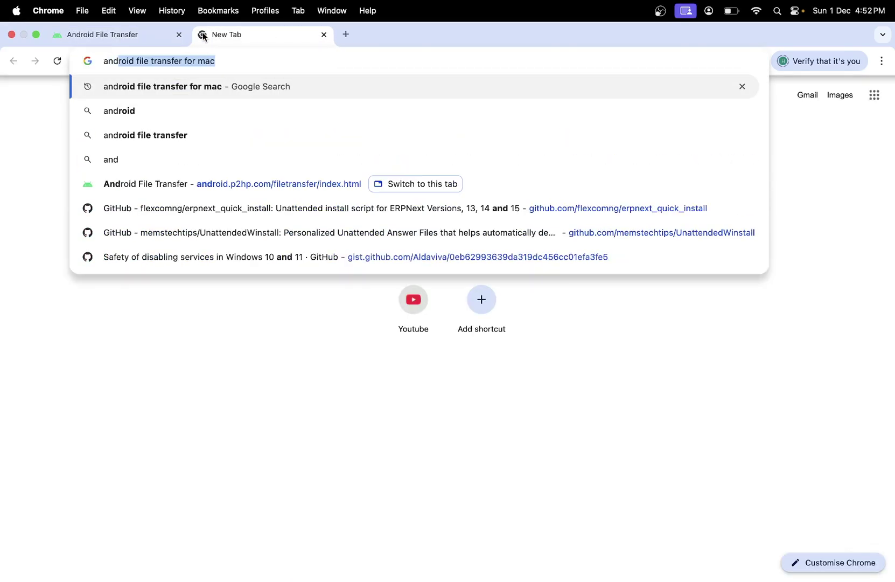
key(Return)
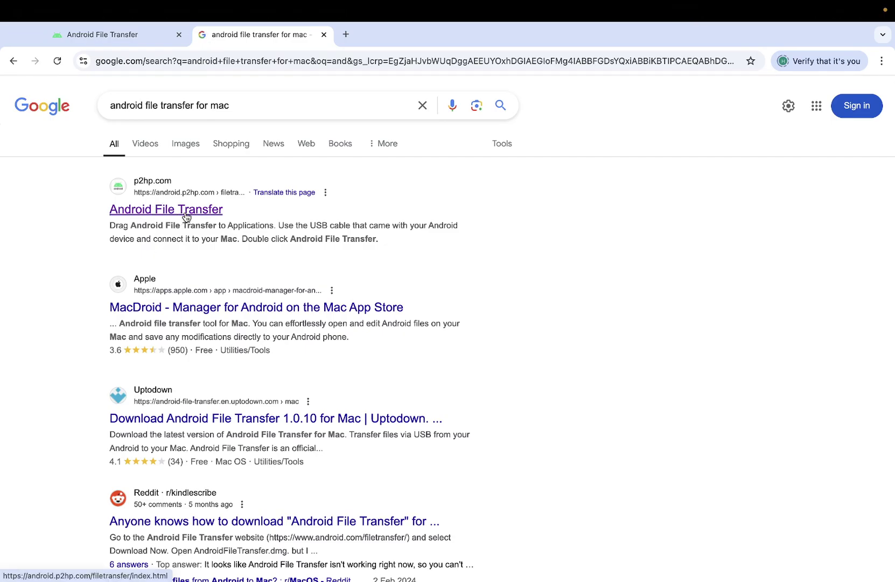
On the p2hp page, skip the ad, download AndroidFileTransfer.dmg and reveal it in Finder.
click(132, 34)
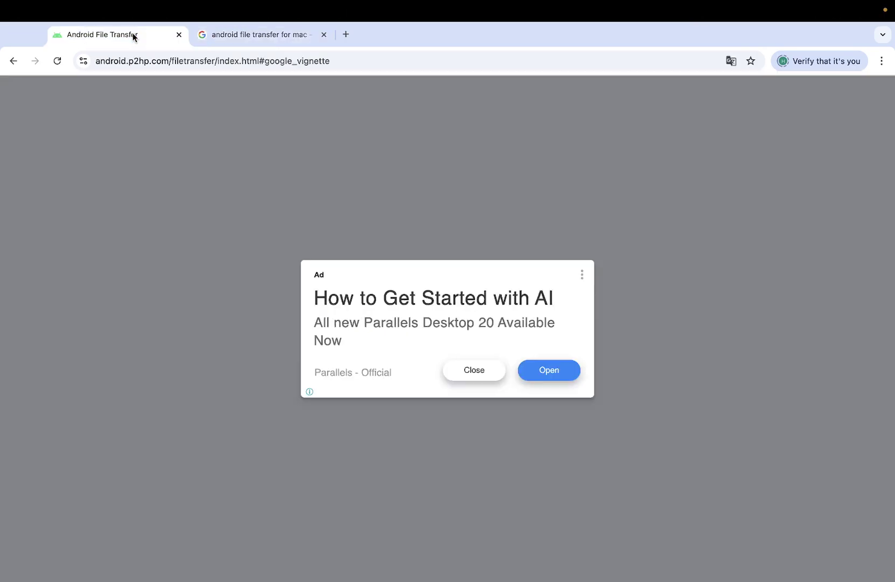
click(485, 377)
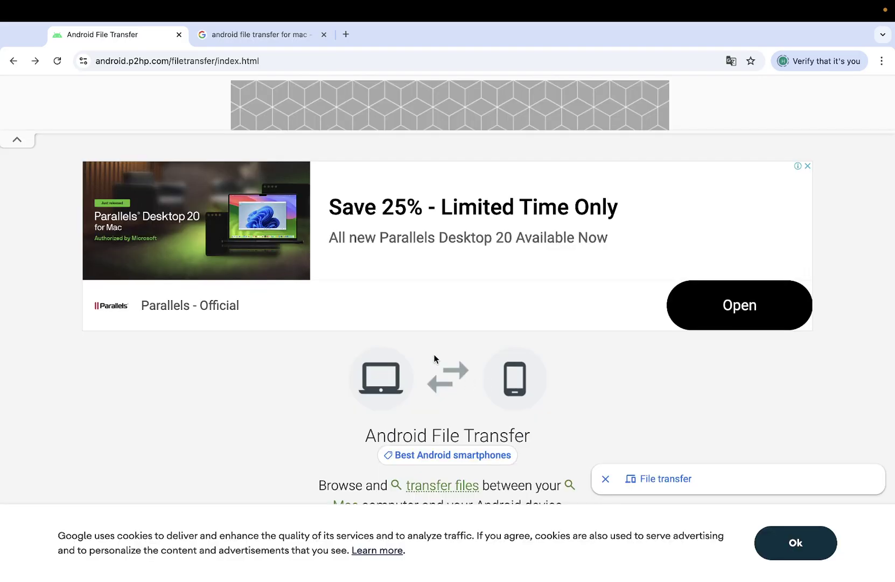
scroll(482, 321, down, 5)
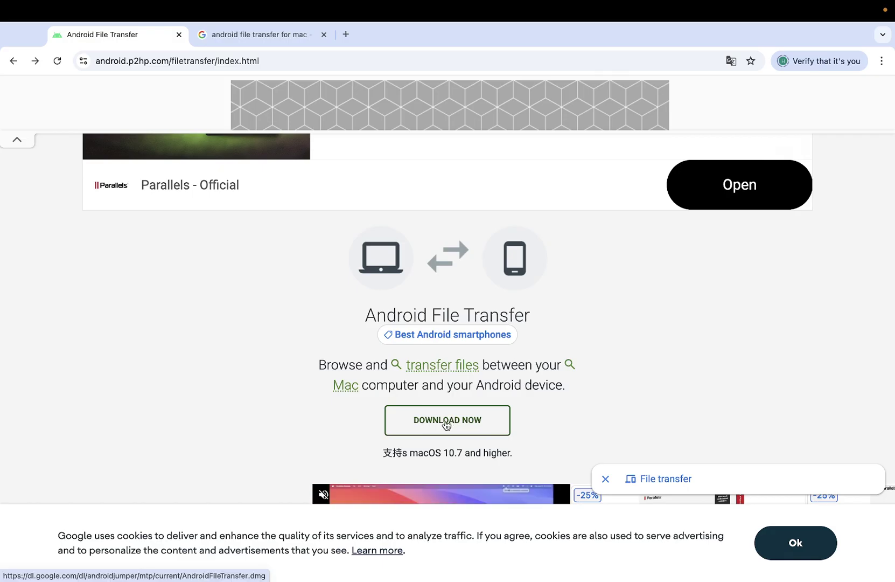
click(447, 426)
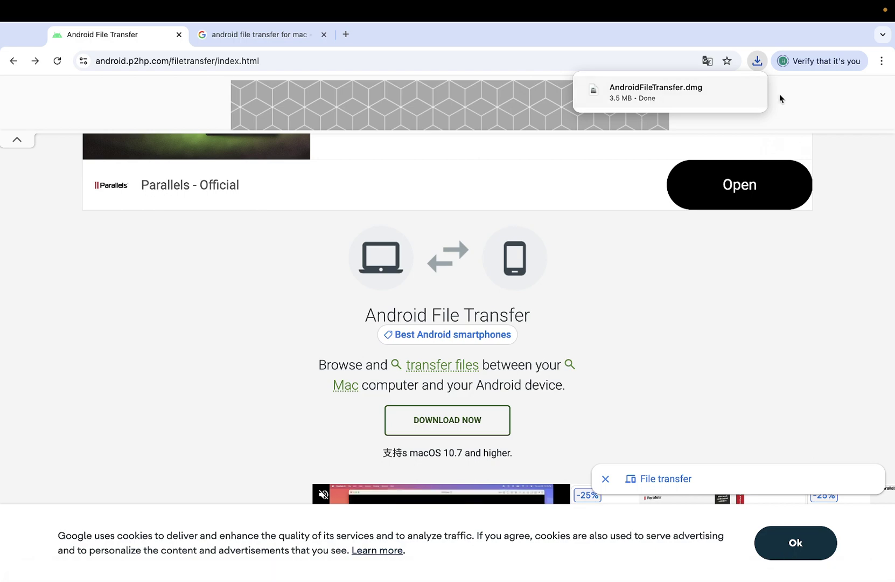
click(725, 90)
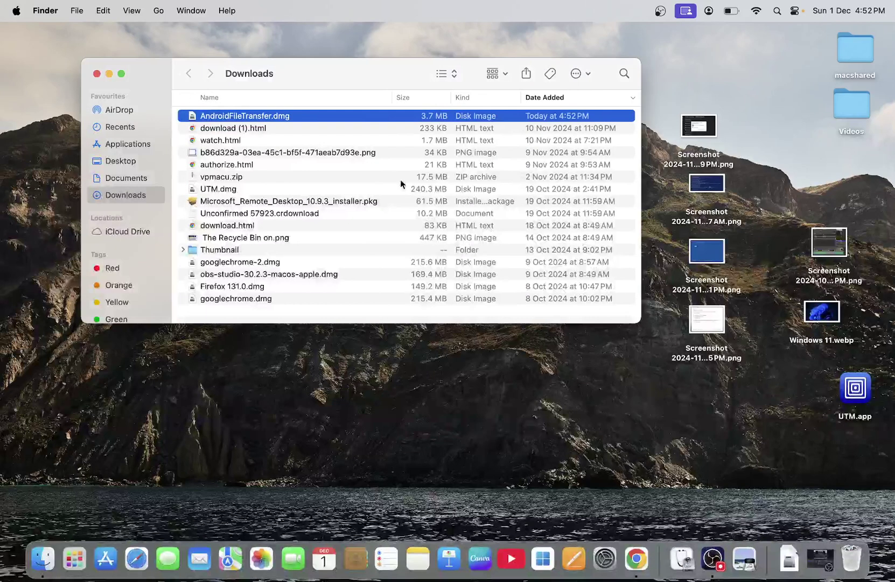
Mount AndroidFileTransfer.dmg, copy Android File Transfer.app into Applications, and close the window.
double_click(278, 116)
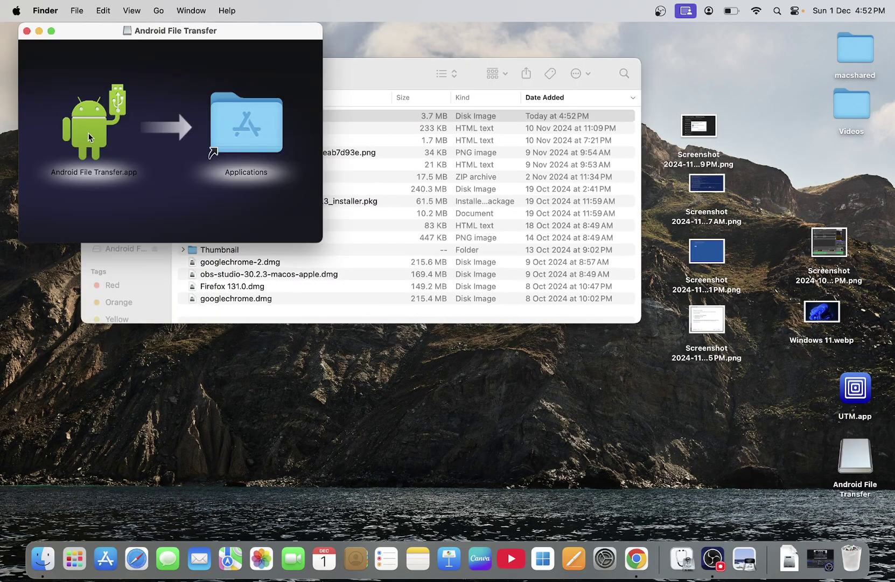
drag(89, 137, 272, 138)
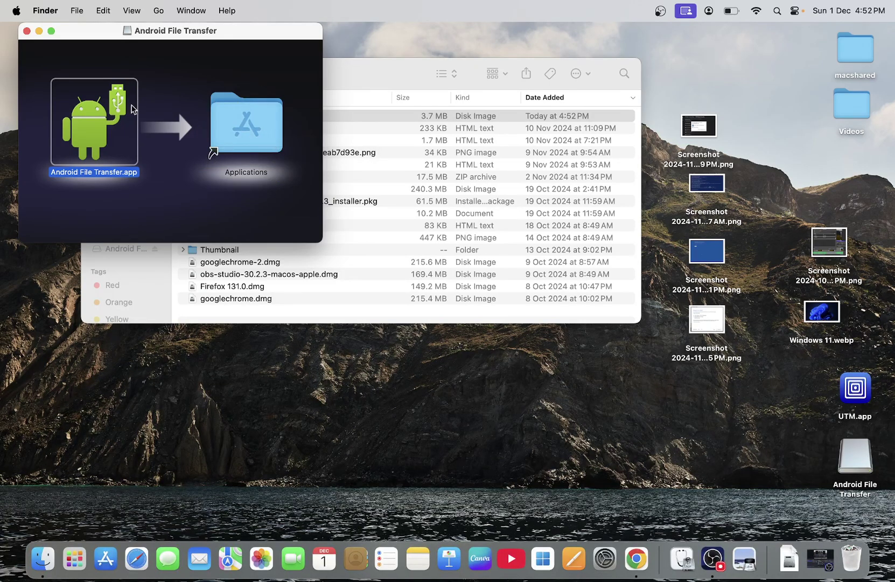
click(27, 31)
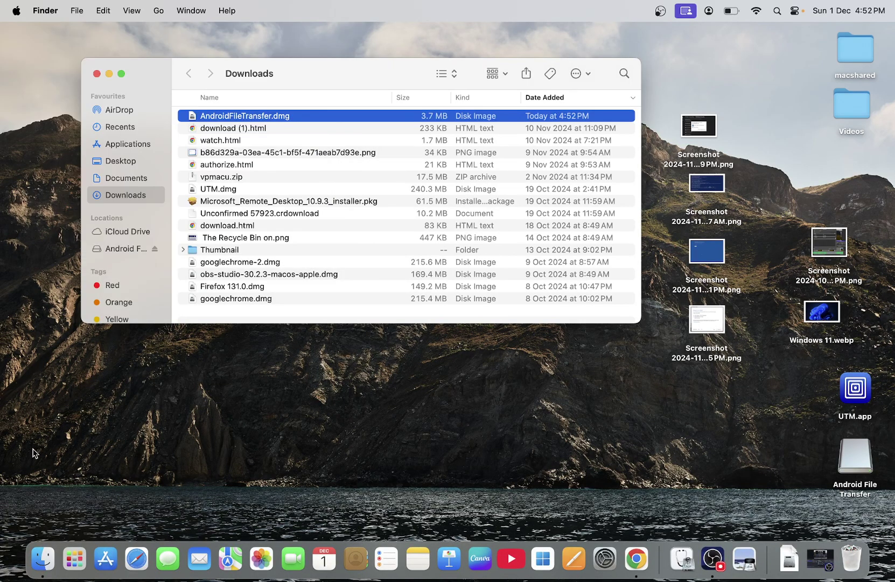
Launch Android File Transfer from page 2 of Launchpad, closing the Other folder first.
click(78, 562)
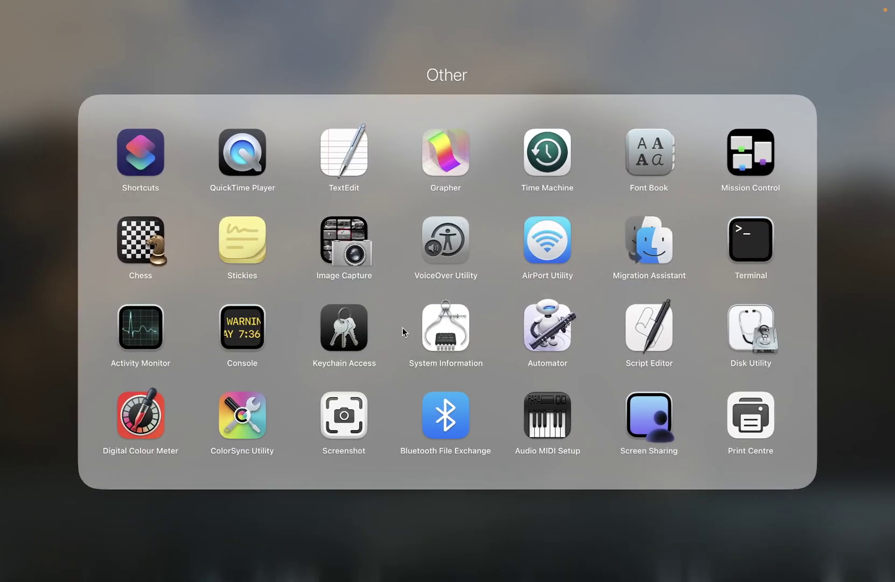
click(171, 41)
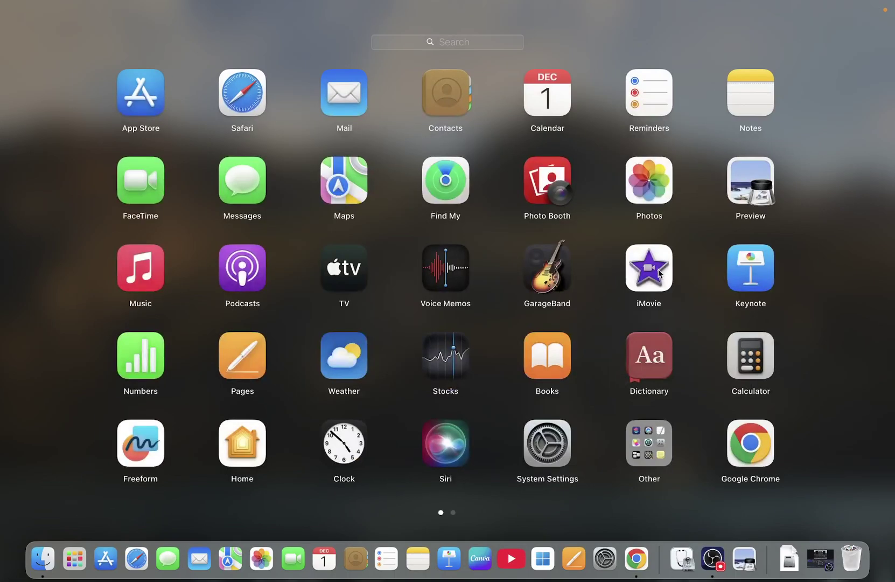
scroll(659, 272, right, 5)
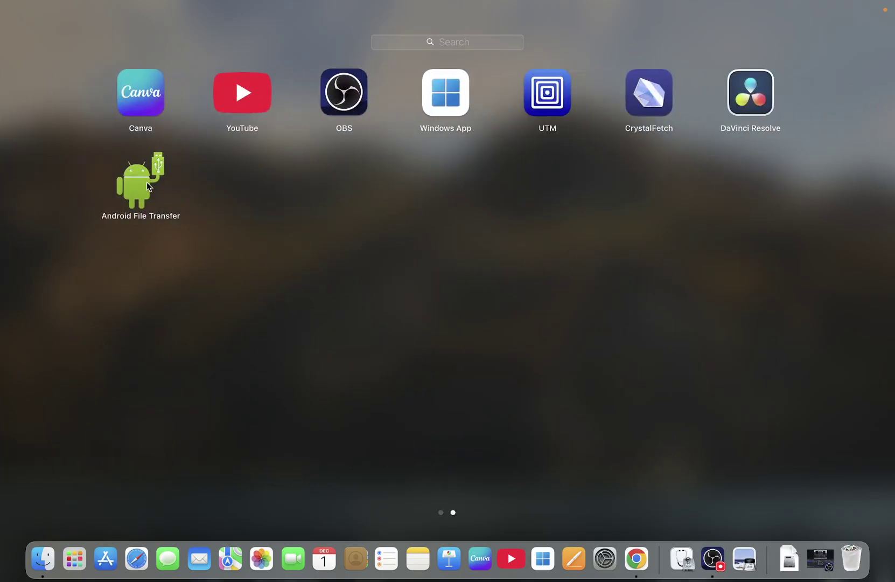
click(141, 191)
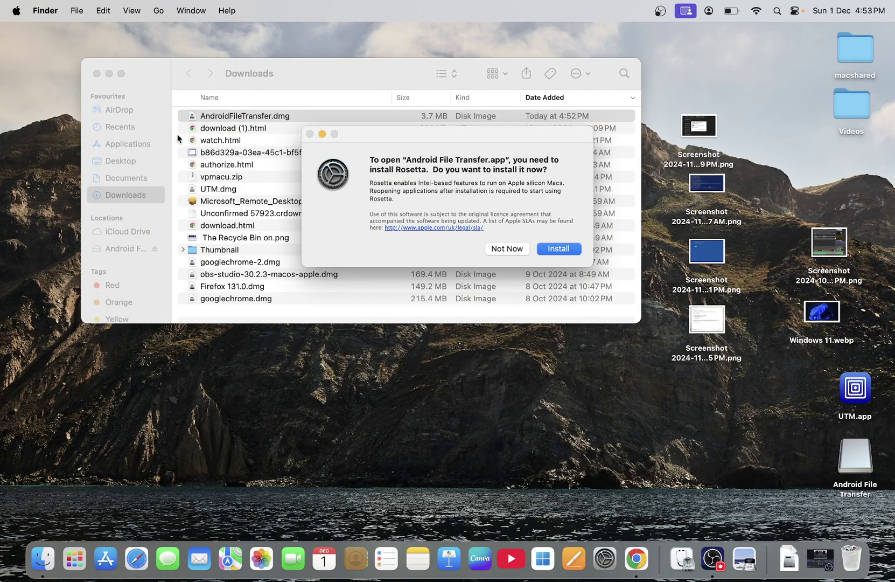
Install Rosetta after entering the account password, and minimise the Downloads window.
click(555, 248)
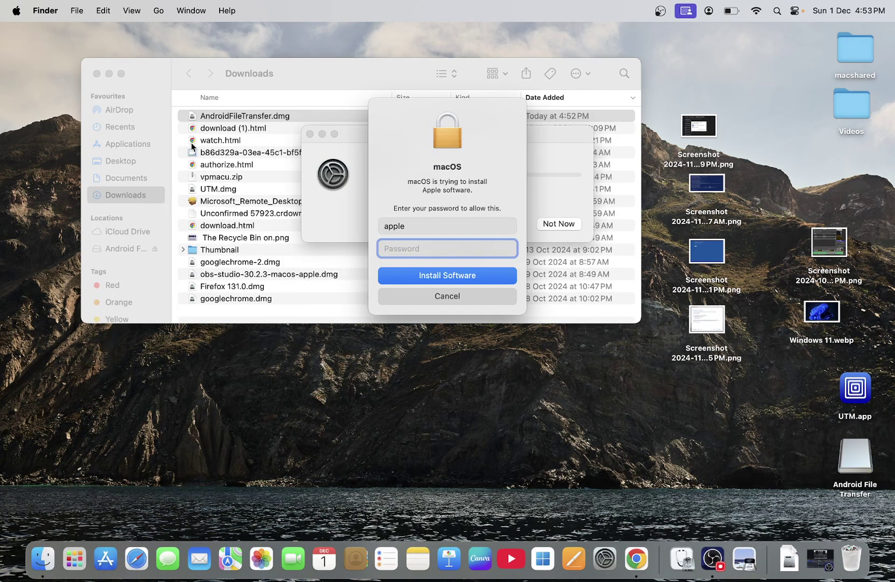
key(Return)
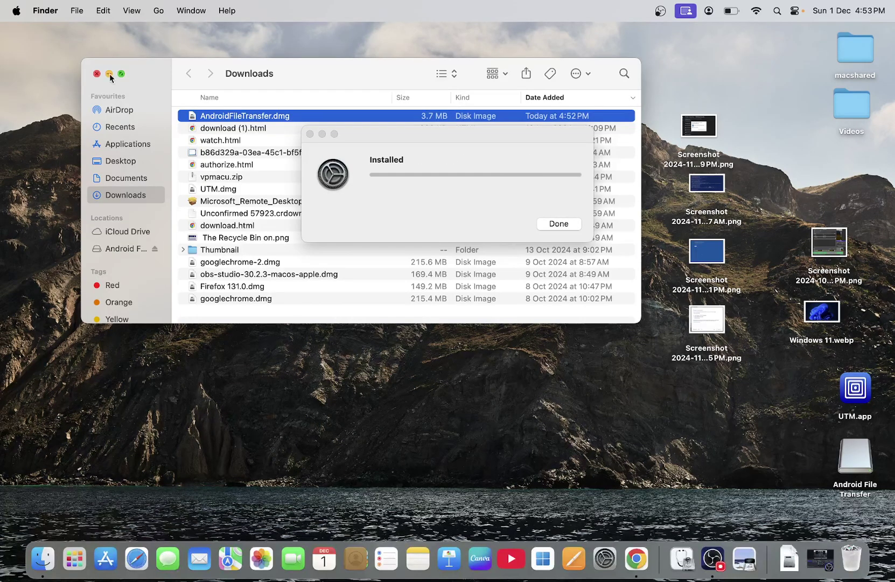
click(109, 75)
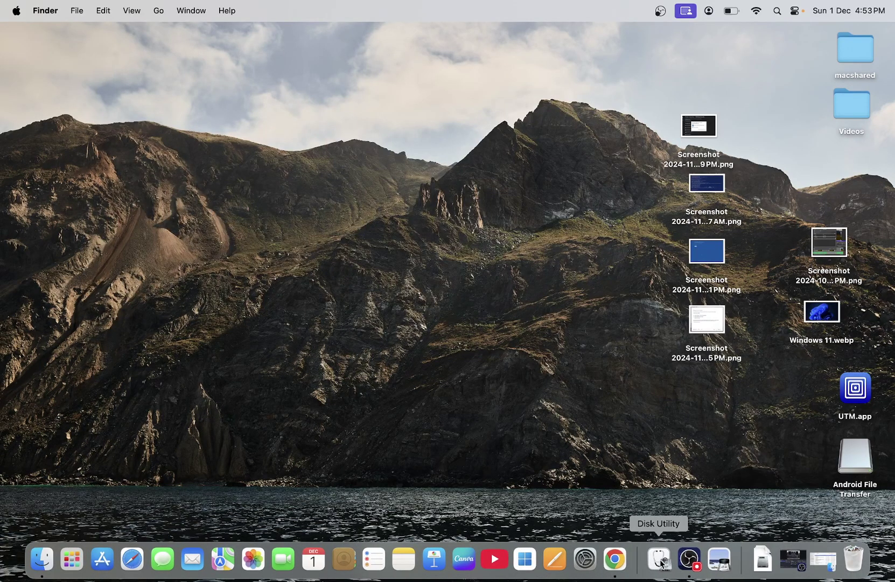
Restore Downloads, remount the dmg, close both windows, and relaunch Android File Transfer from Launchpad.
click(48, 568)
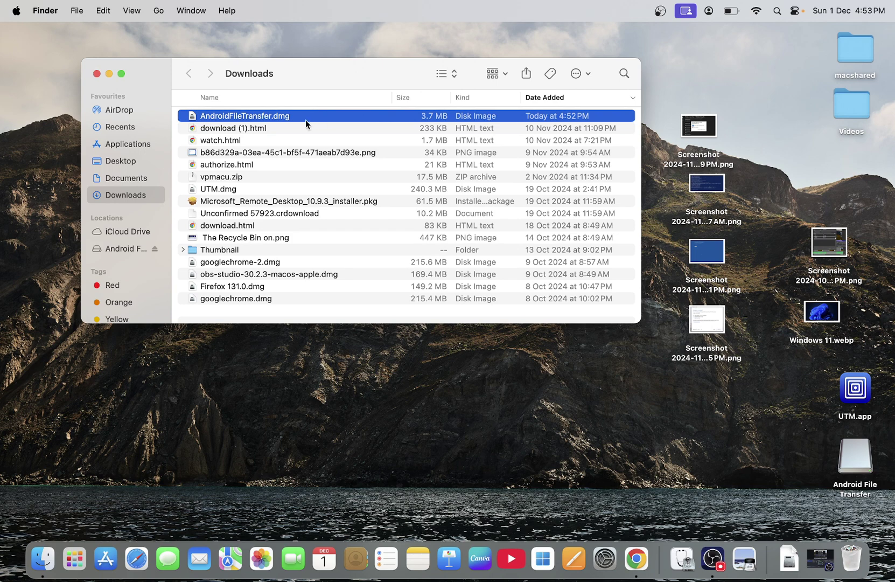
double_click(284, 122)
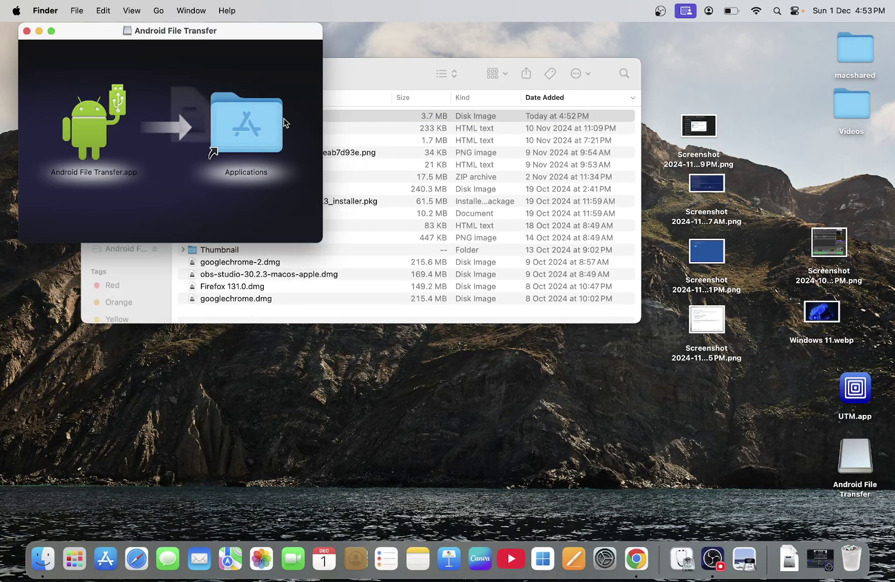
click(27, 30)
click(97, 75)
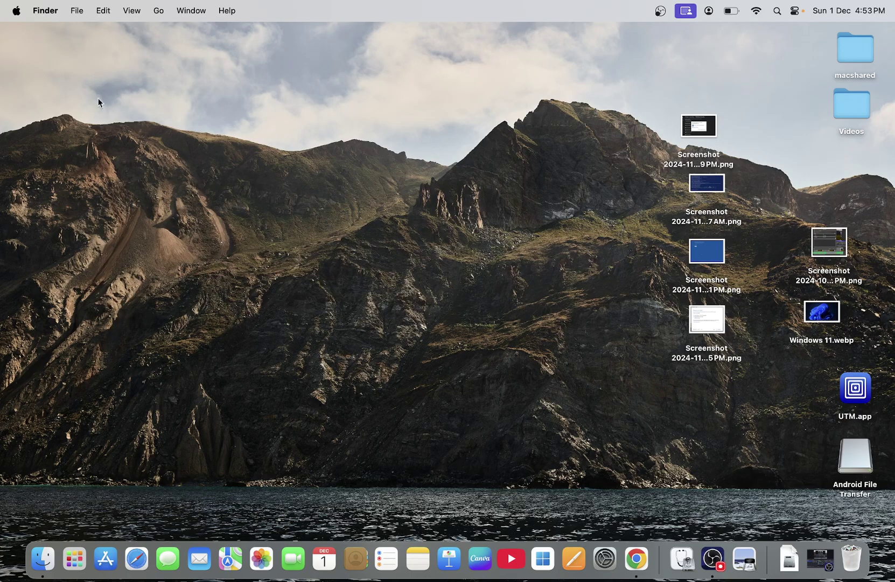
click(81, 554)
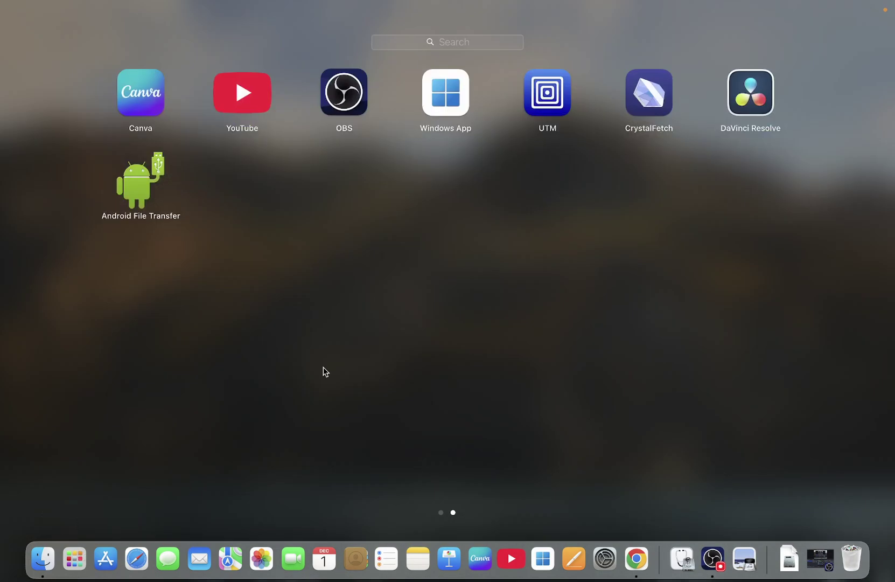
click(158, 203)
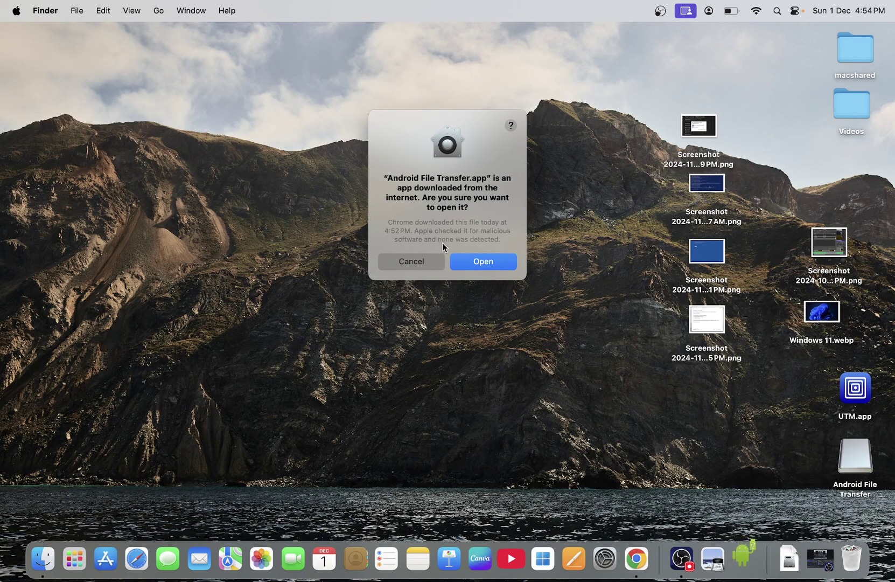
Allow the internet-downloaded app to open and pass the welcome screen to see Y56 5G storage.
click(473, 262)
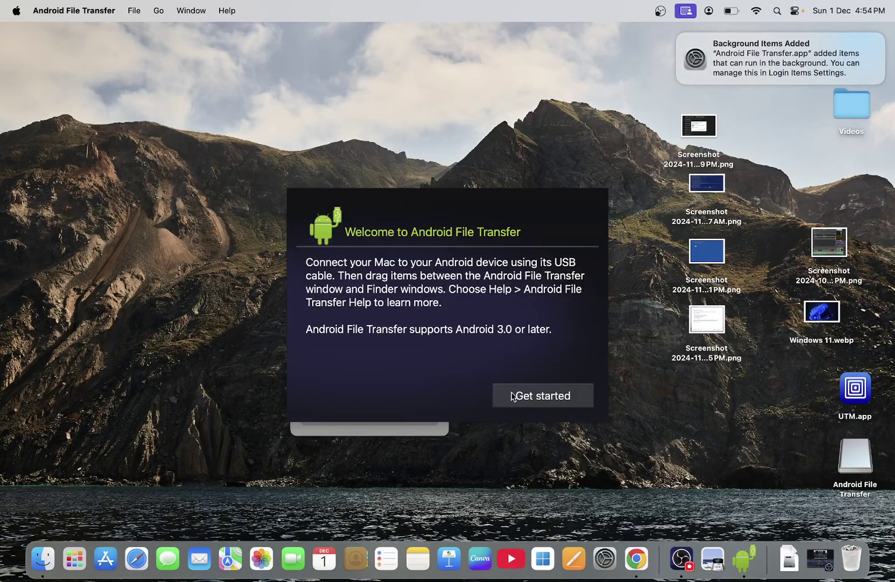
click(532, 399)
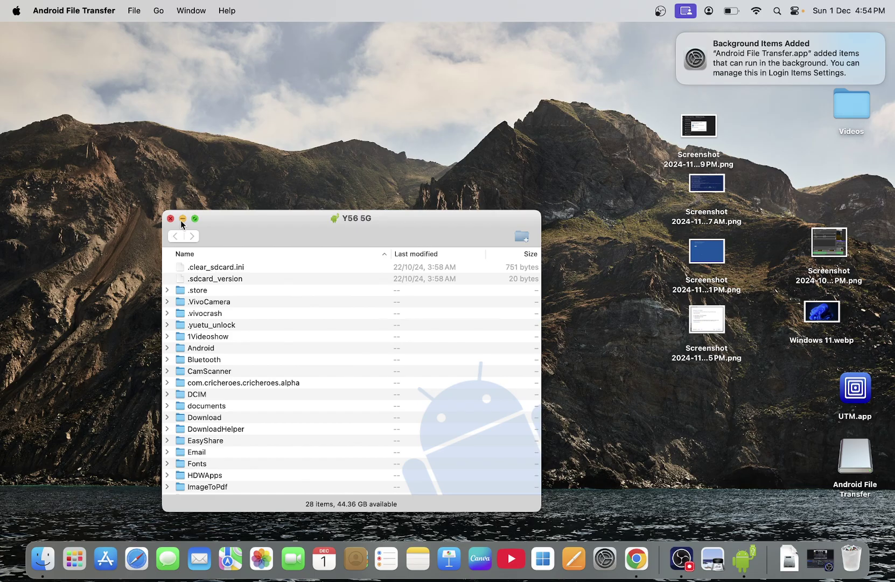
Enlarge the phone's file list and dismiss the background items notification.
click(196, 219)
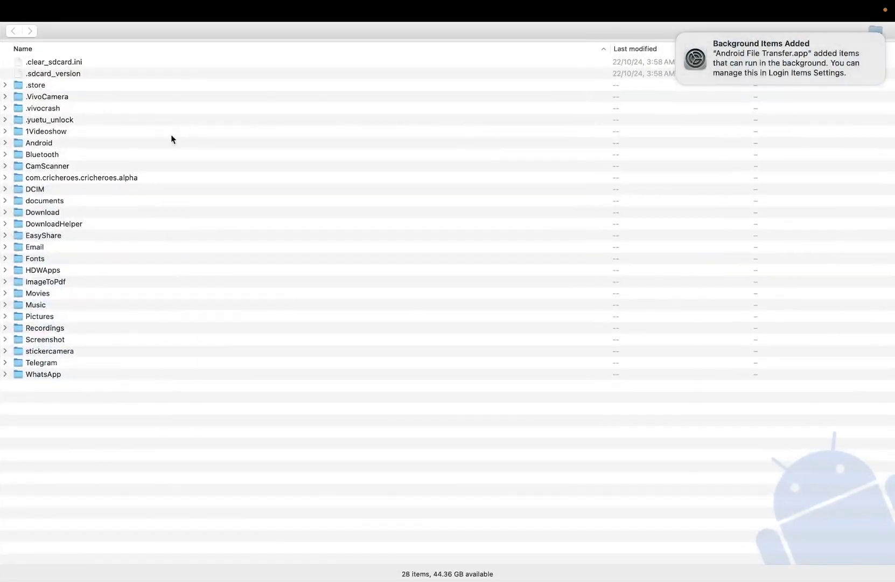
mouse_move(763, 49)
click(679, 34)
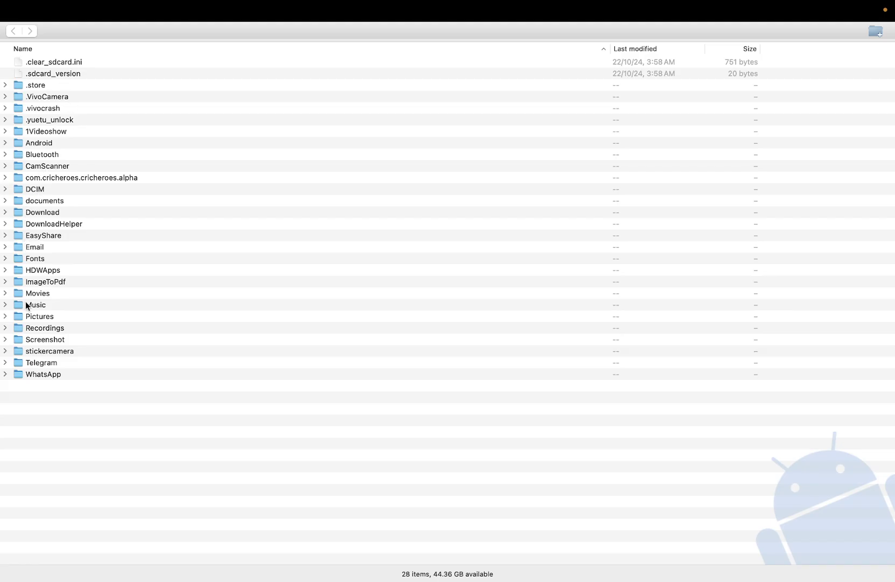
Browse into Recordings and Record, then go back up to the top-level storage.
double_click(31, 326)
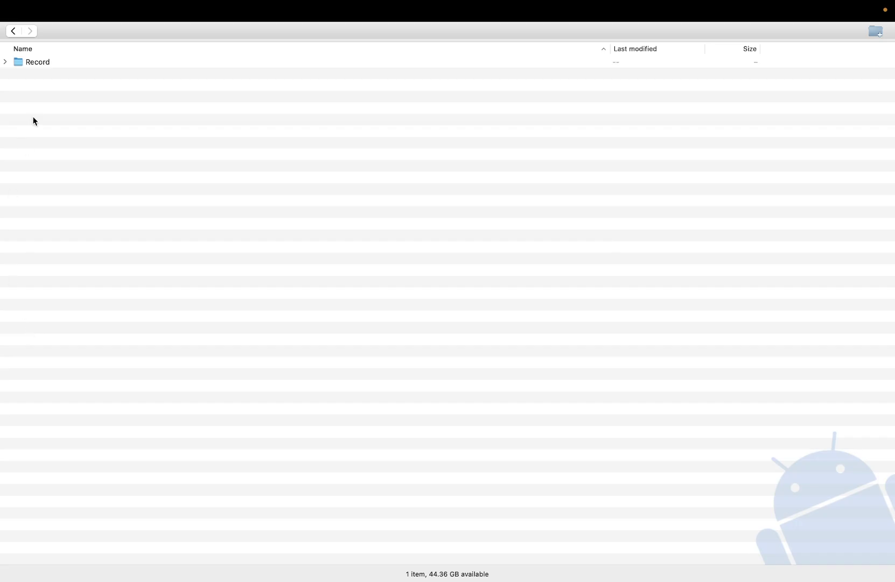
double_click(32, 63)
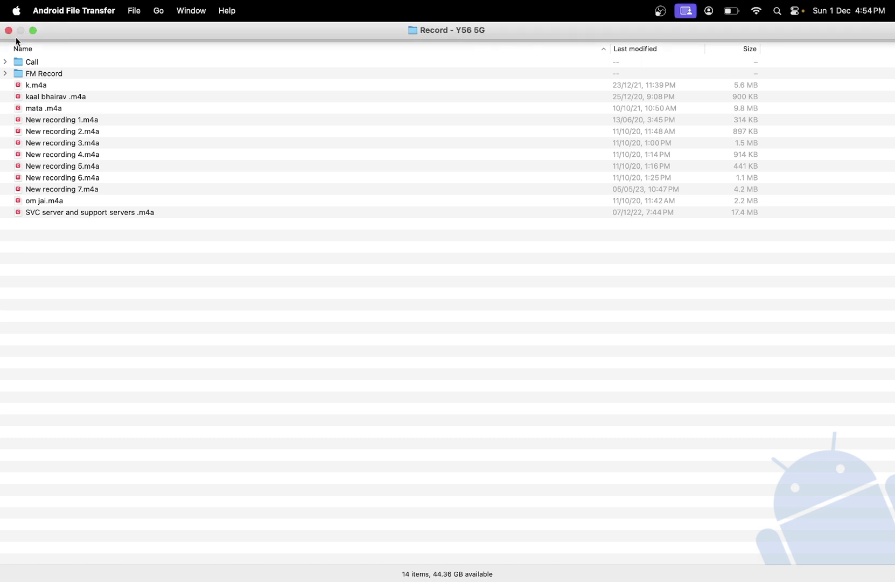
click(14, 32)
click(14, 32)
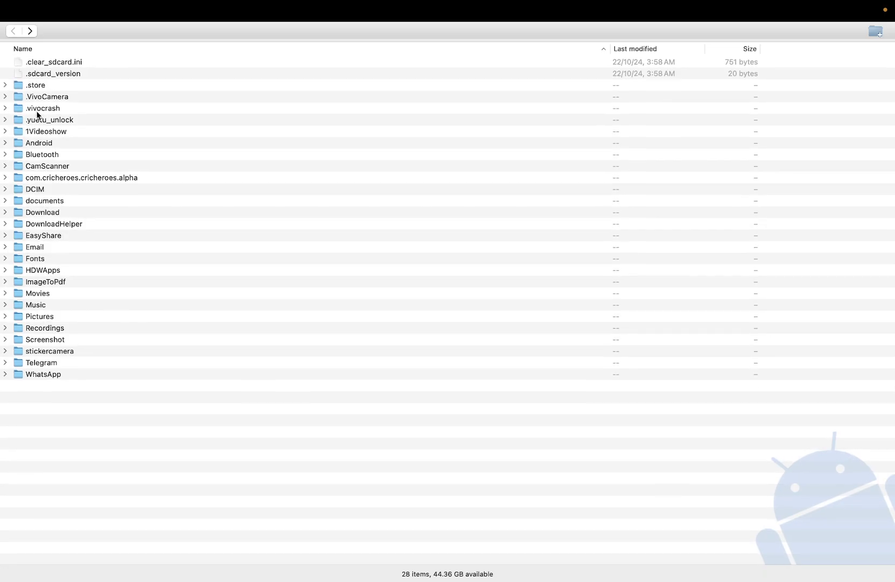
Open the DCIM folder and try opening the Camera folder inside it.
double_click(26, 190)
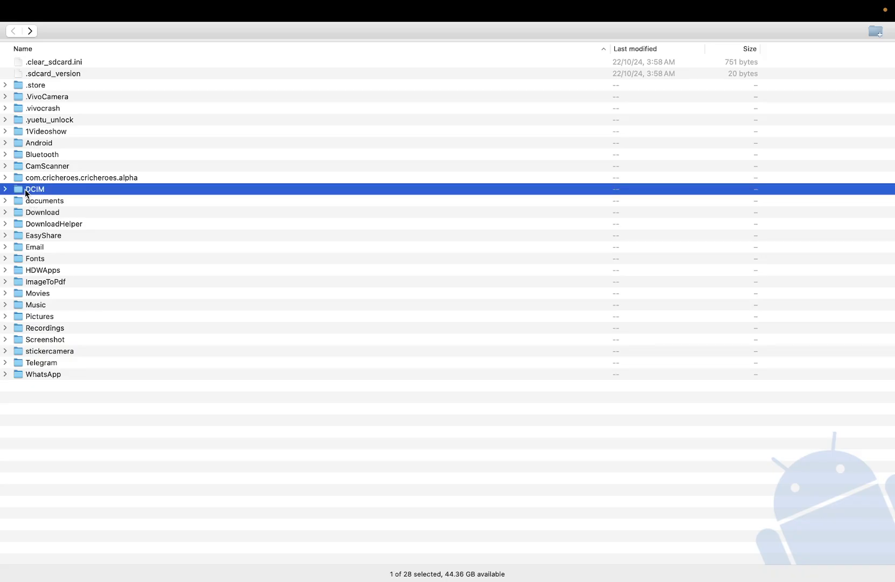
click(38, 64)
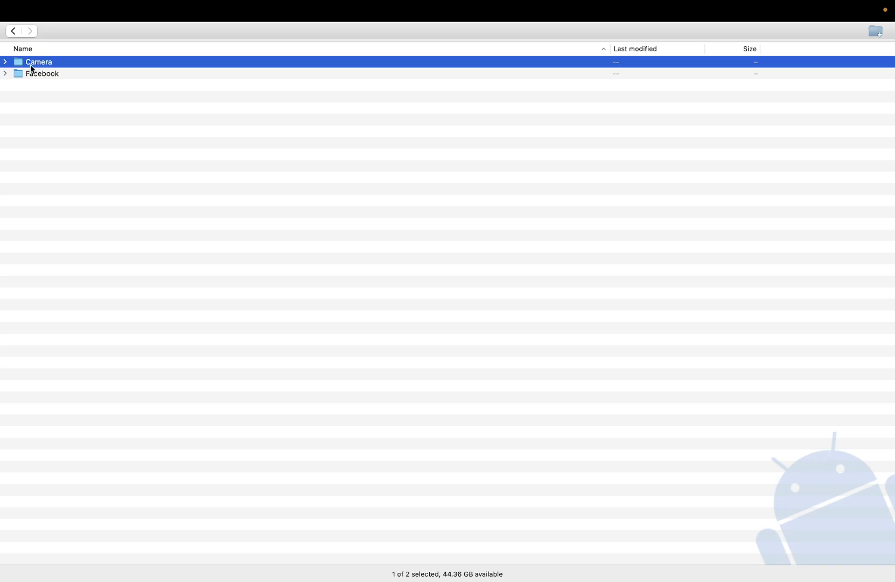
click(6, 63)
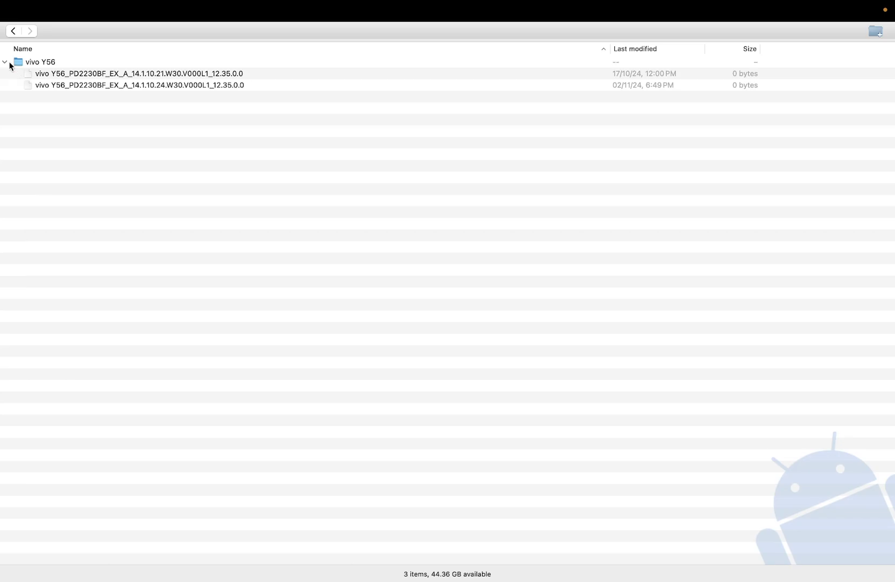
Return to DCIM and expand Camera in place to browse its 2910 files.
click(13, 32)
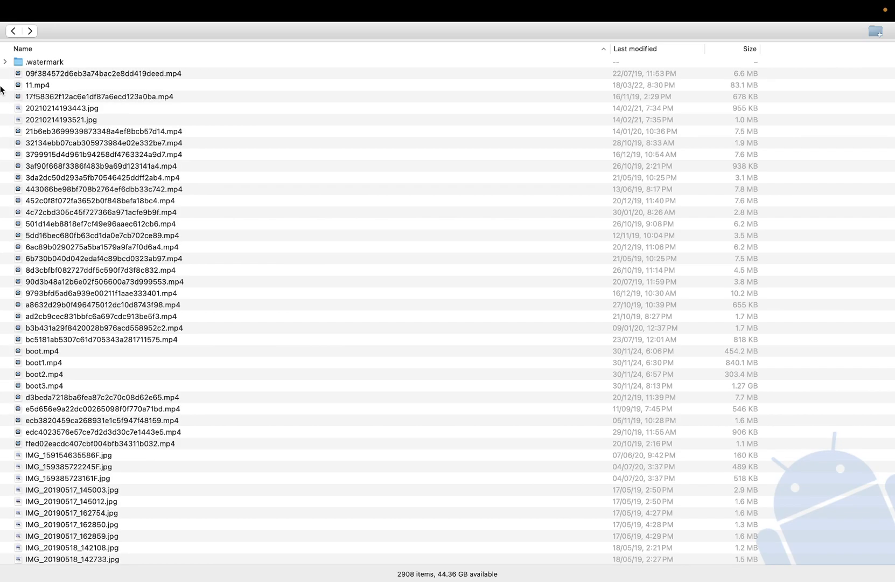
click(12, 32)
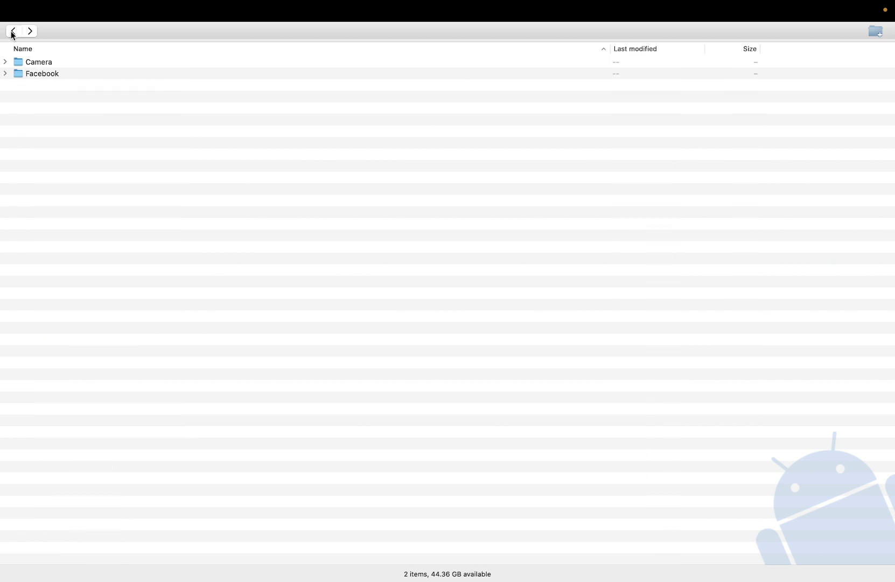
click(5, 62)
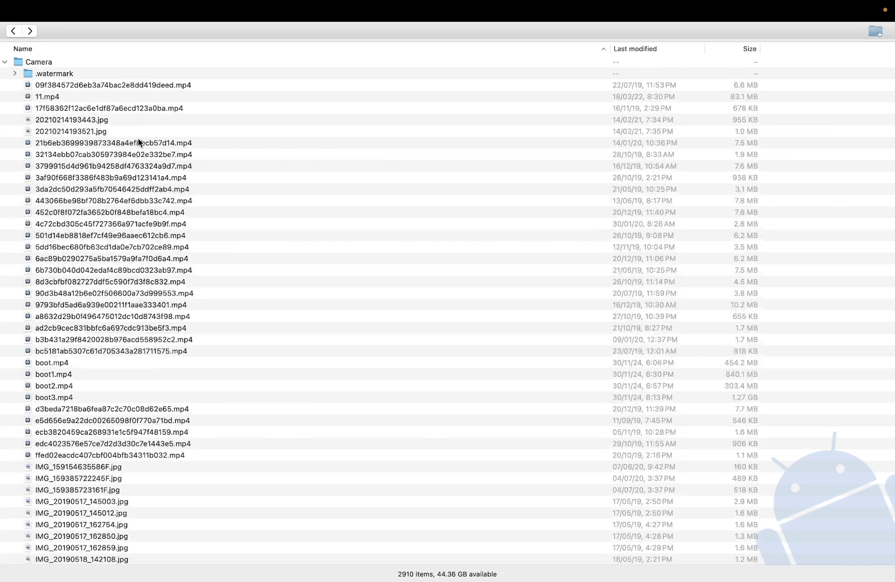
scroll(138, 142, down, 1)
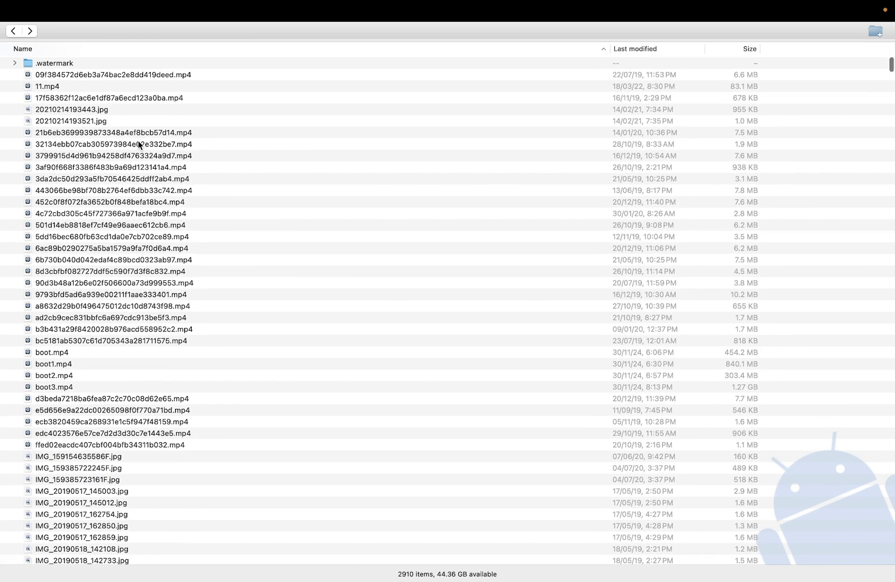
scroll(138, 140, up, 1)
scroll(138, 140, down, 8)
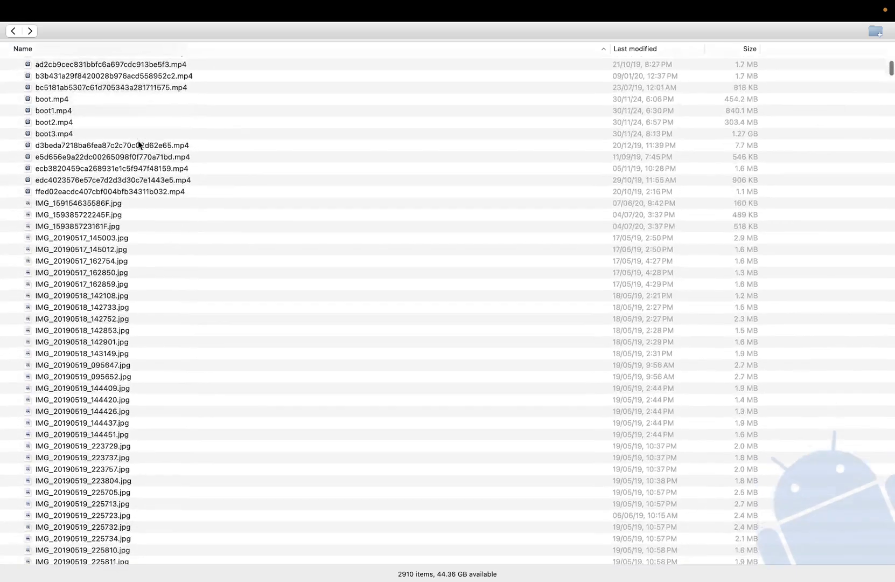
scroll(138, 141, down, 20)
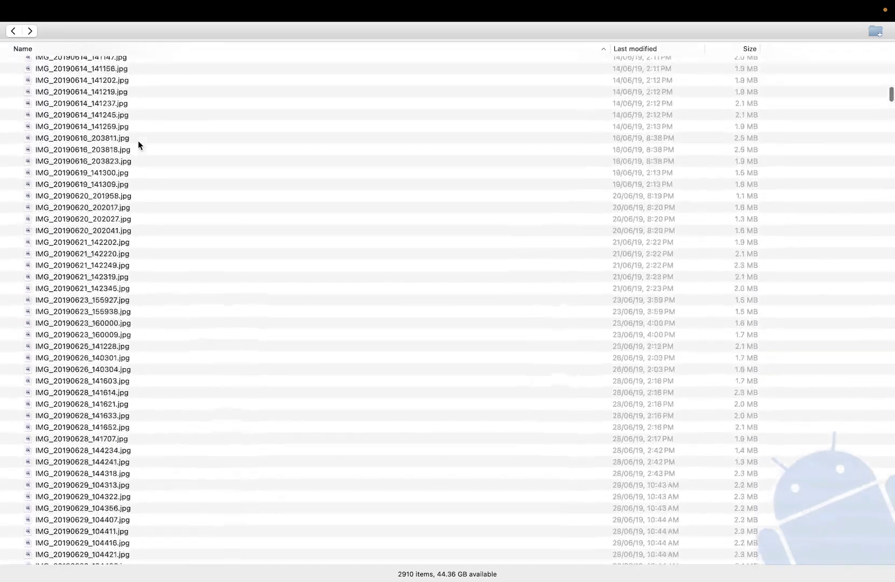
scroll(138, 141, up, 20)
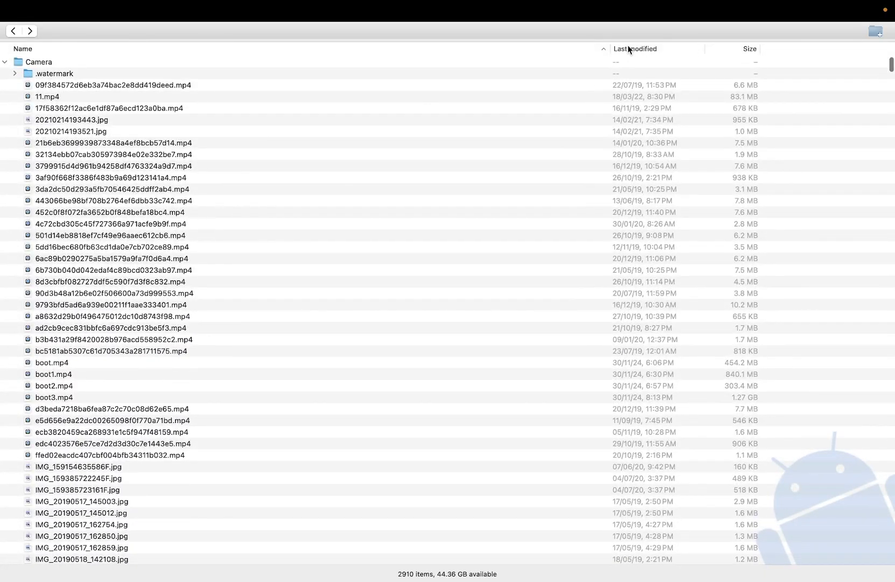
Sort the Camera files by Last modified with the newest at the top.
click(629, 48)
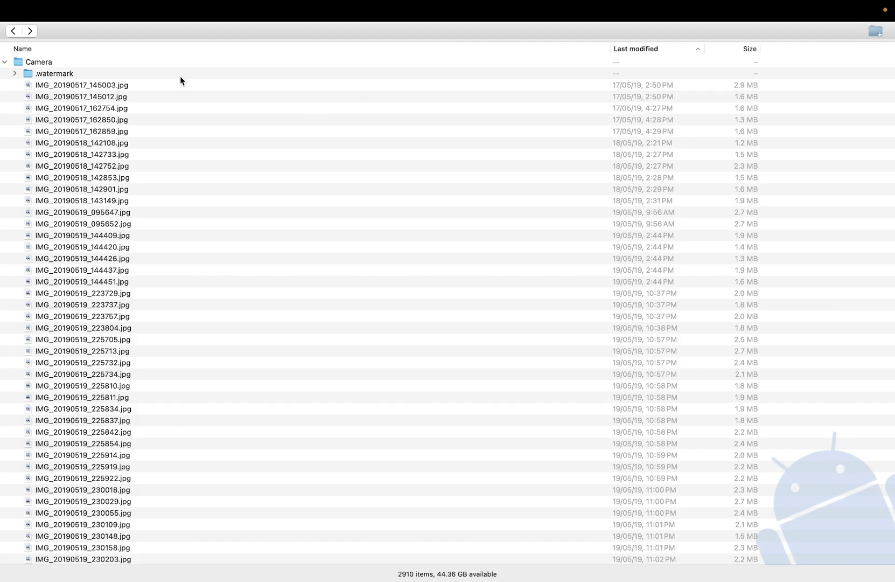
click(38, 61)
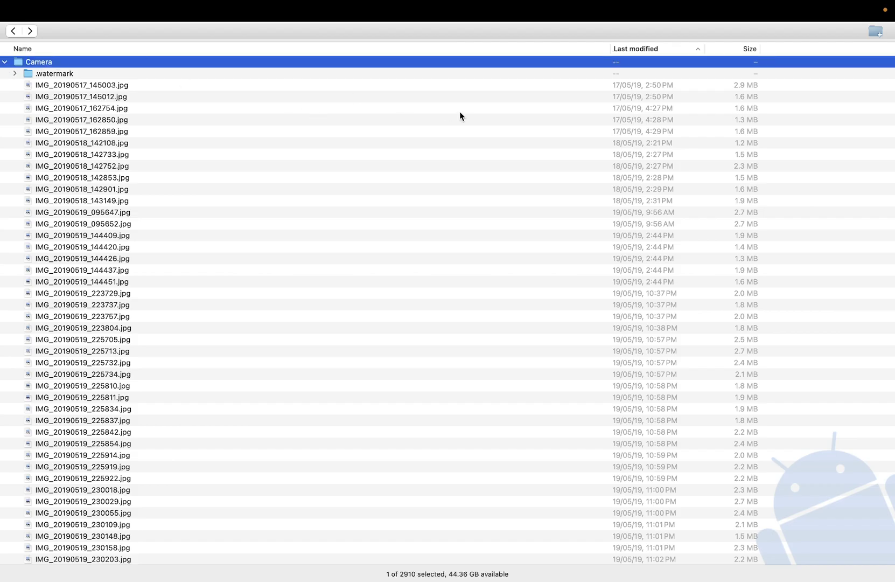
click(641, 52)
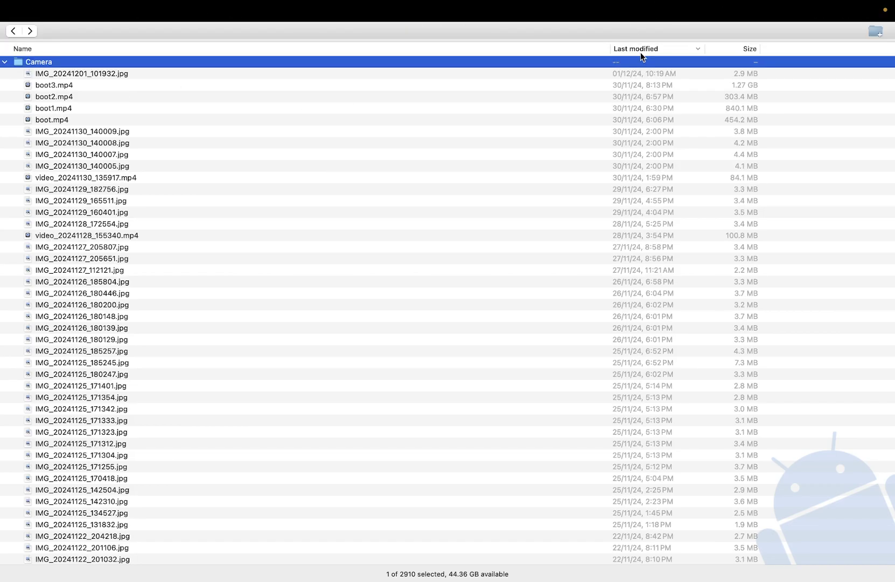
scroll(454, 166, up, 2)
Select the four boot videos, boot3.mp4 through boot.mp4, and exit full screen.
click(85, 87)
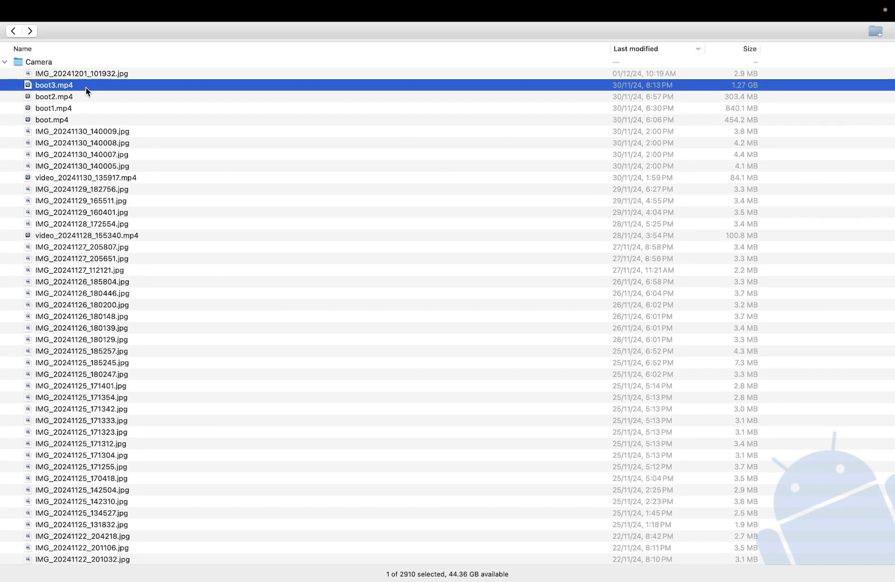
key(shift+Down)
key(shift+Down)
key(shift+Down)
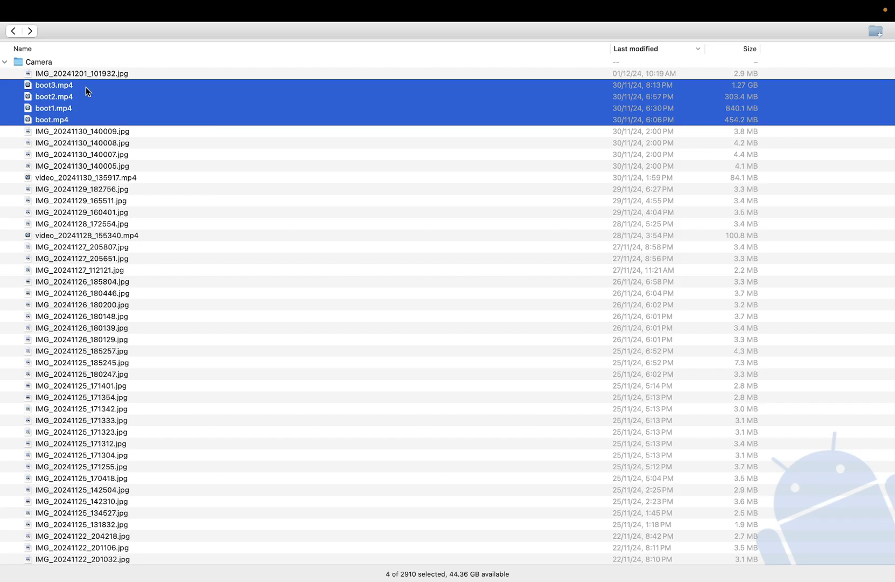
right_click(92, 97)
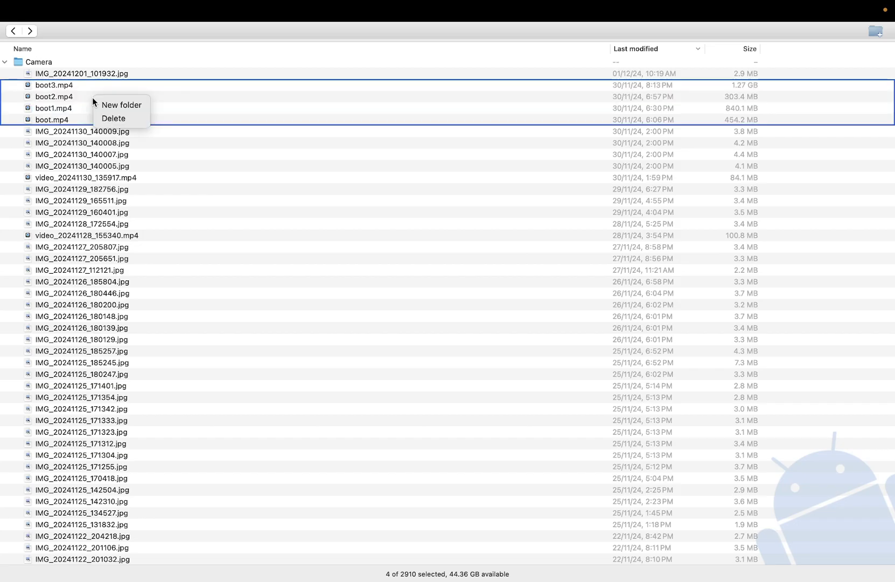
click(49, 85)
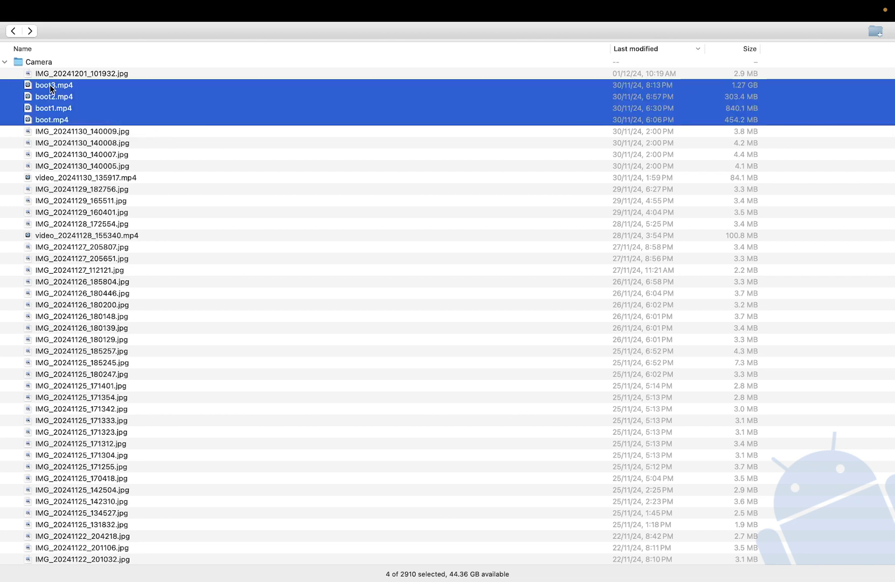
click(31, 31)
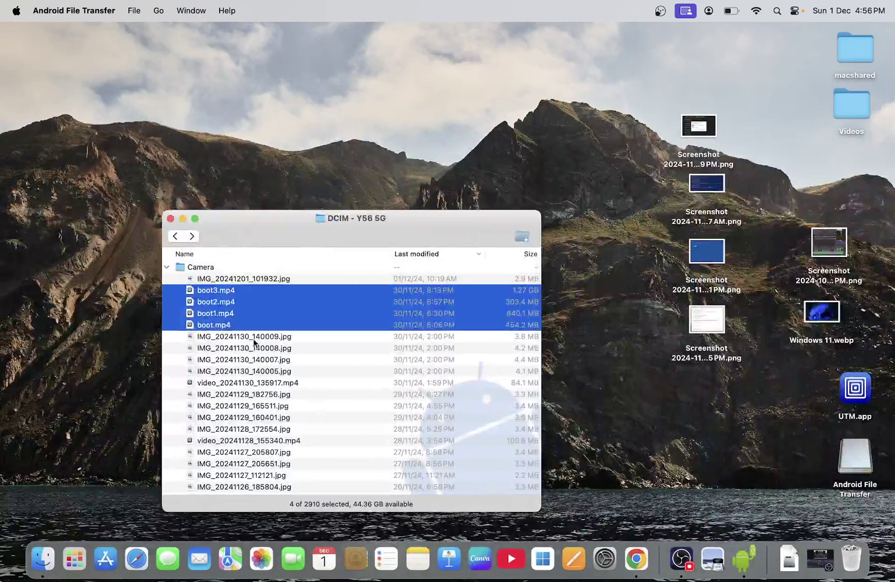
Drag the four selected boot .mp4 videos onto the Desktop to copy them.
drag(251, 301, 457, 89)
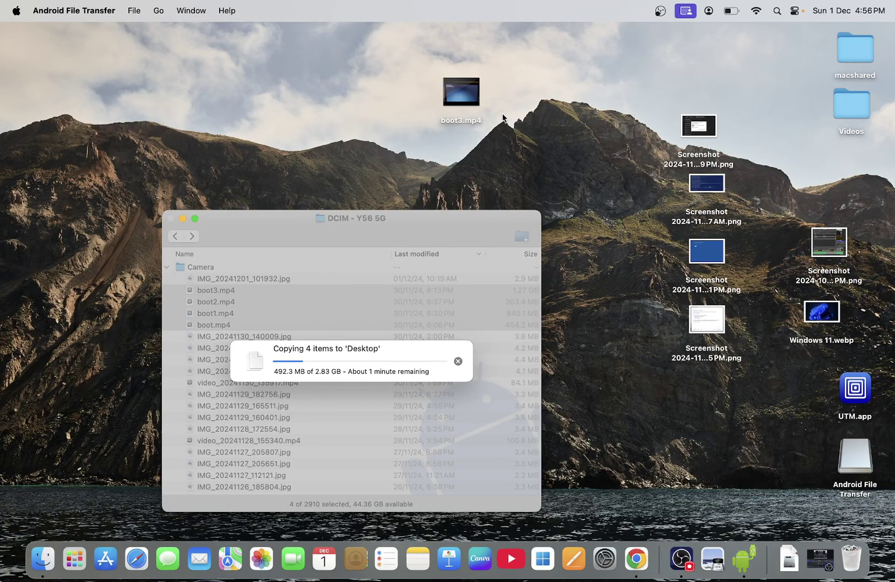
click(539, 90)
click(539, 91)
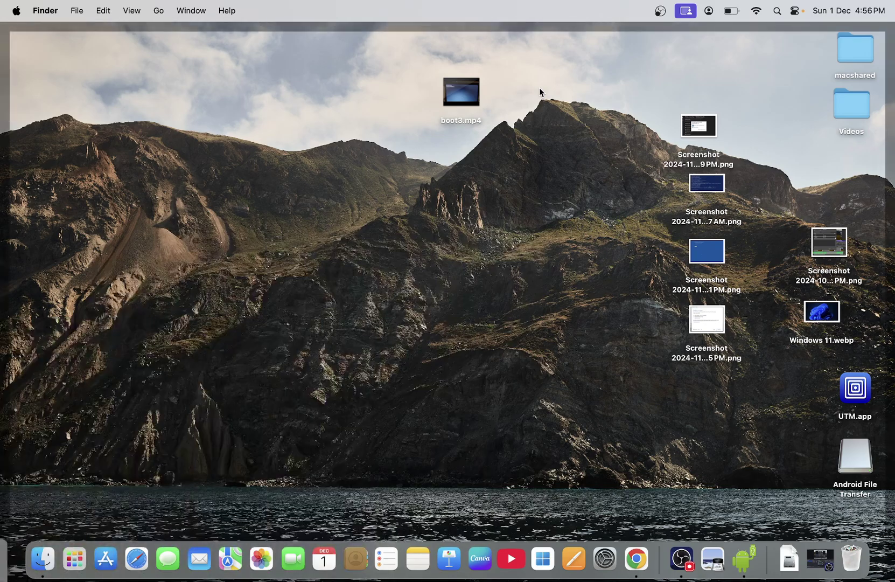
click(658, 13)
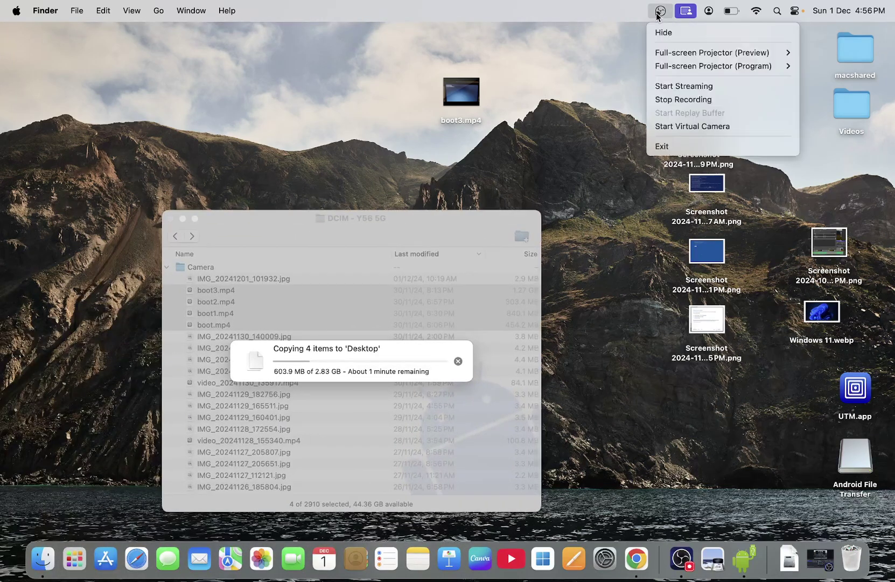